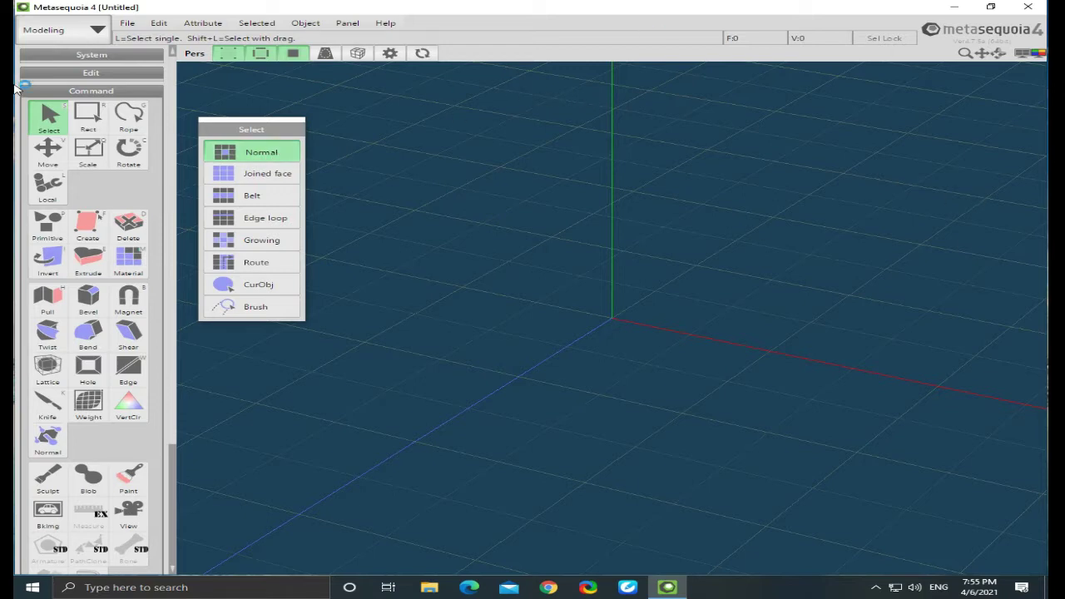
Step: Try the Beginner and Modeling (String) command layouts and return to the Modeling (Icon) layout
click(91, 30)
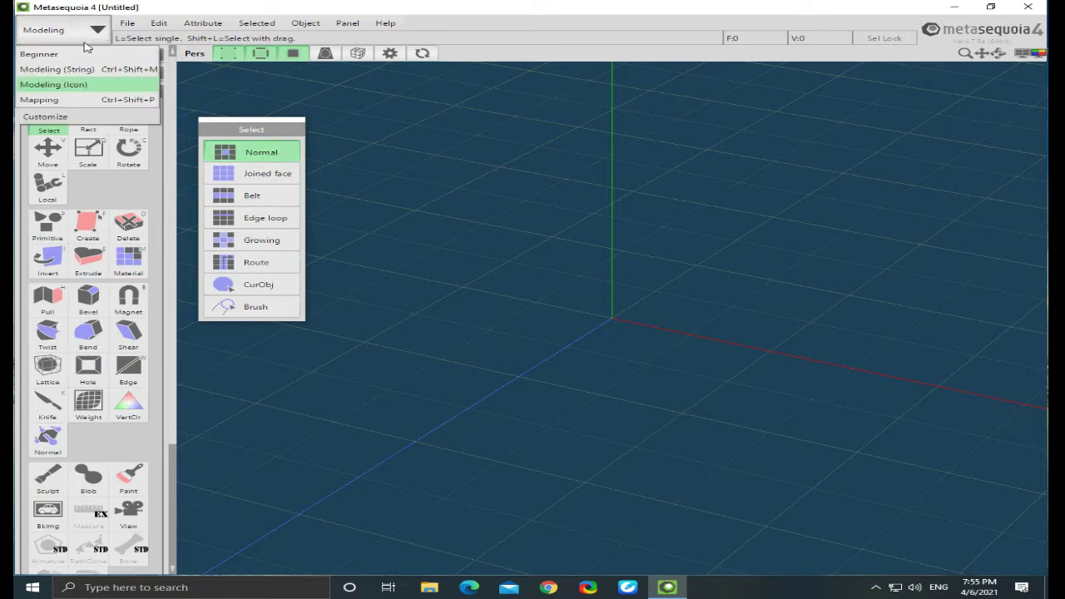
click(151, 55)
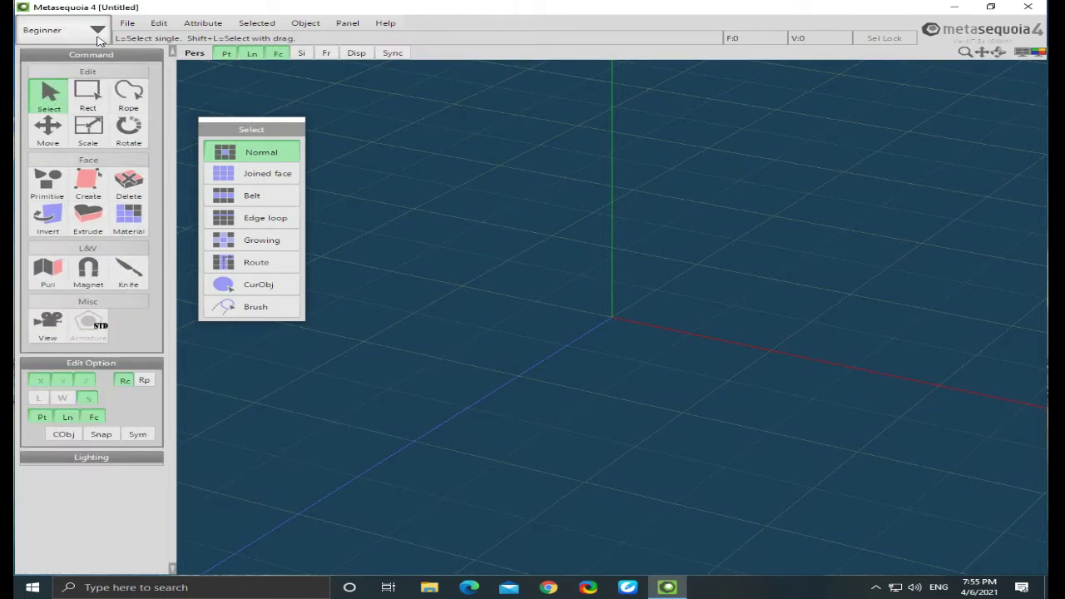
click(97, 31)
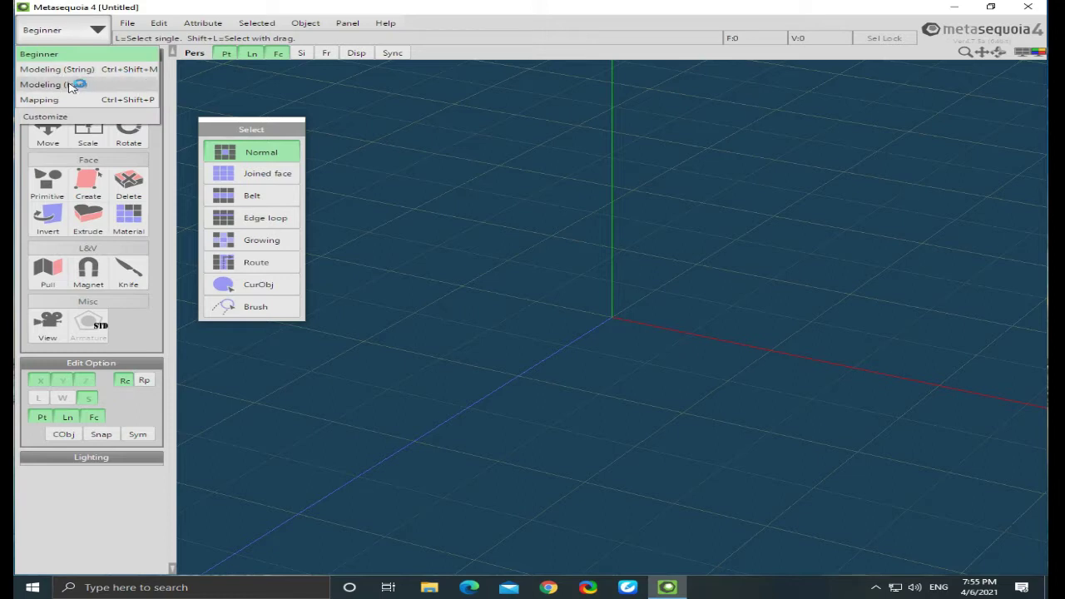
click(57, 70)
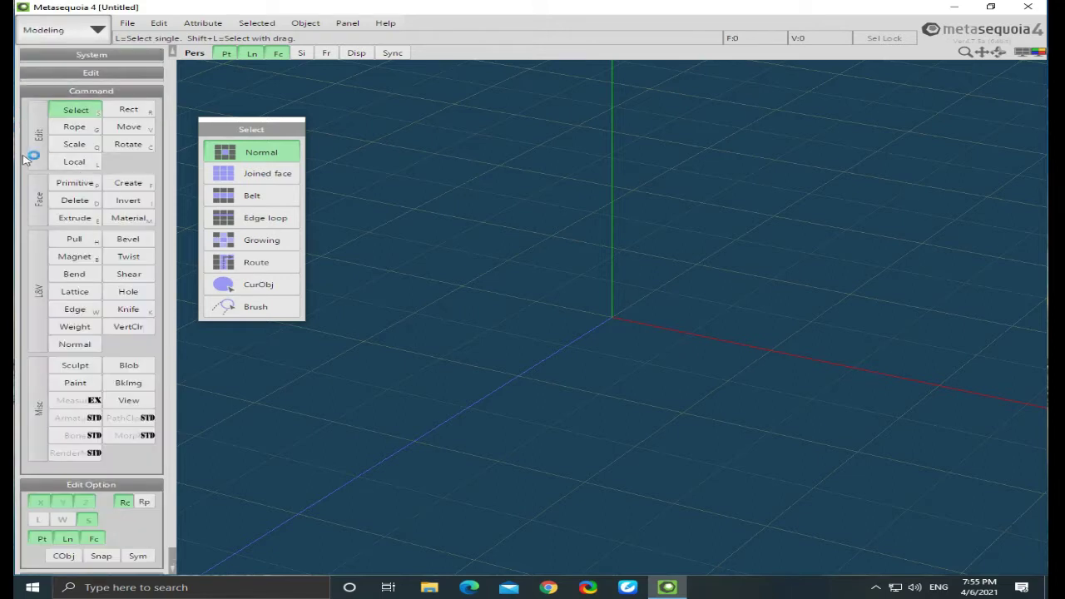
click(97, 30)
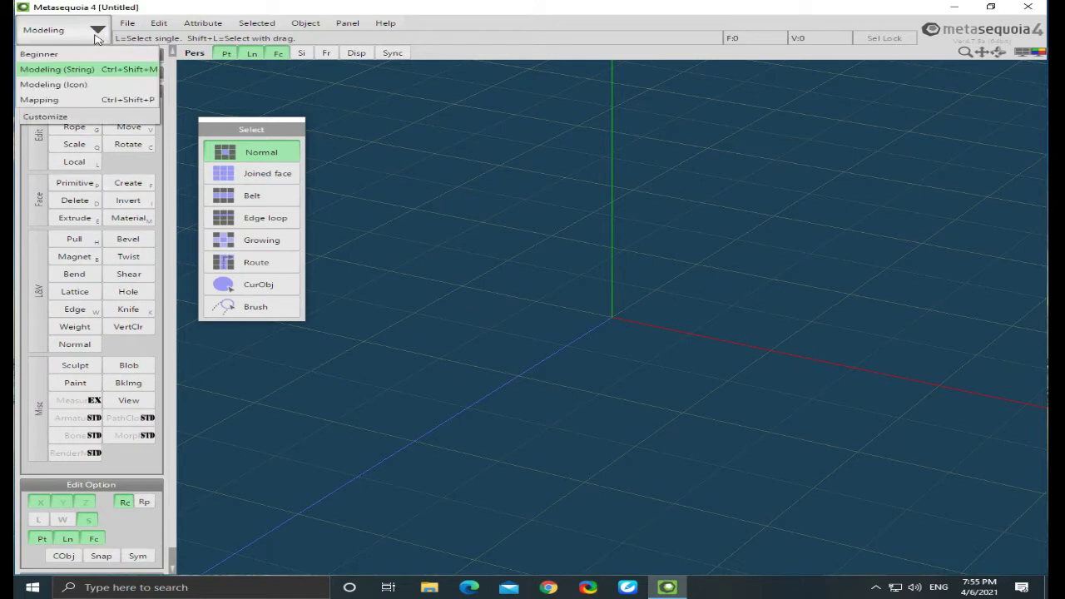
click(52, 85)
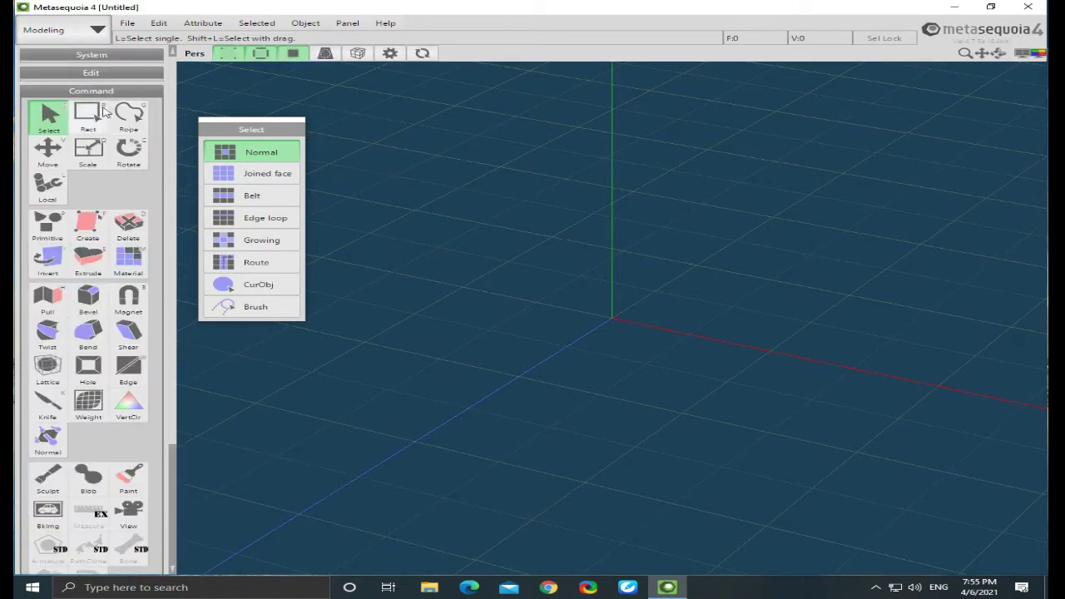
Step: Set up a rounded box primitive raised to about 79.7 on Y and widened to about 342.7 along X
right_drag(515, 237, 618, 225)
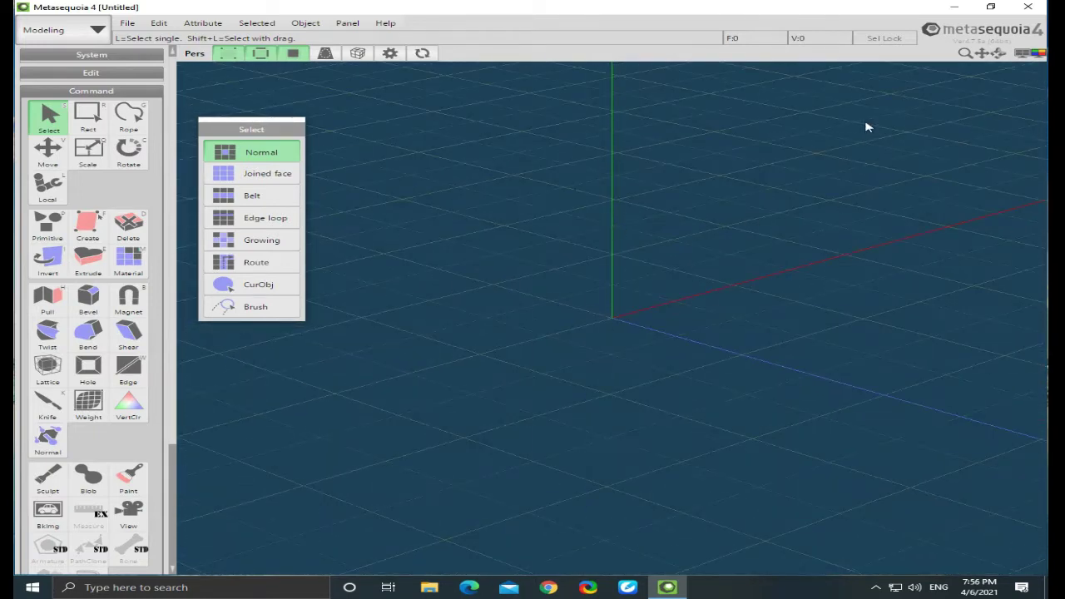
click(45, 228)
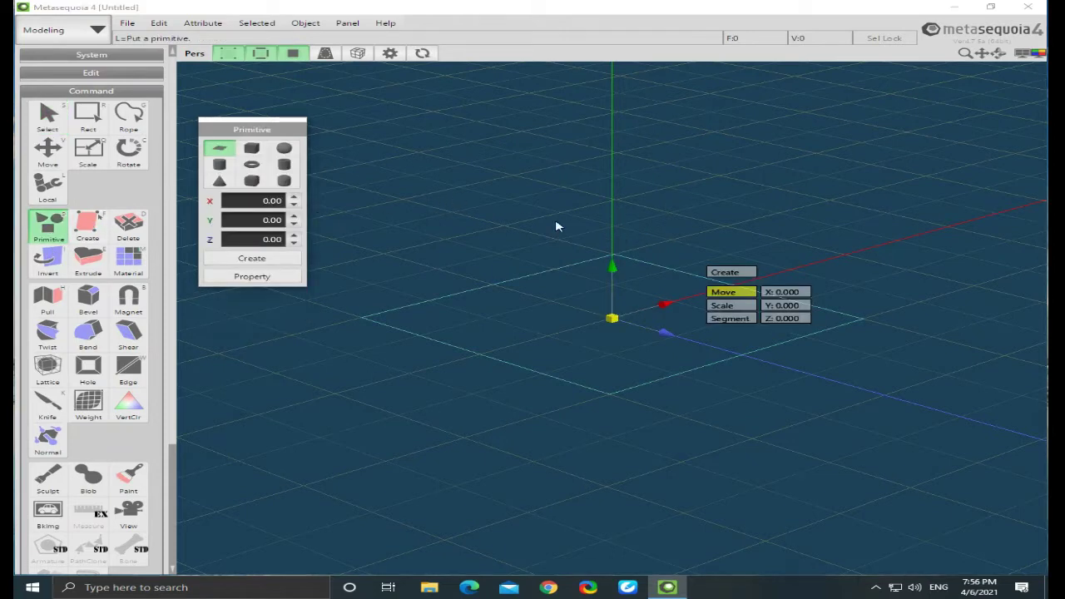
click(256, 181)
right_drag(860, 314, 793, 320)
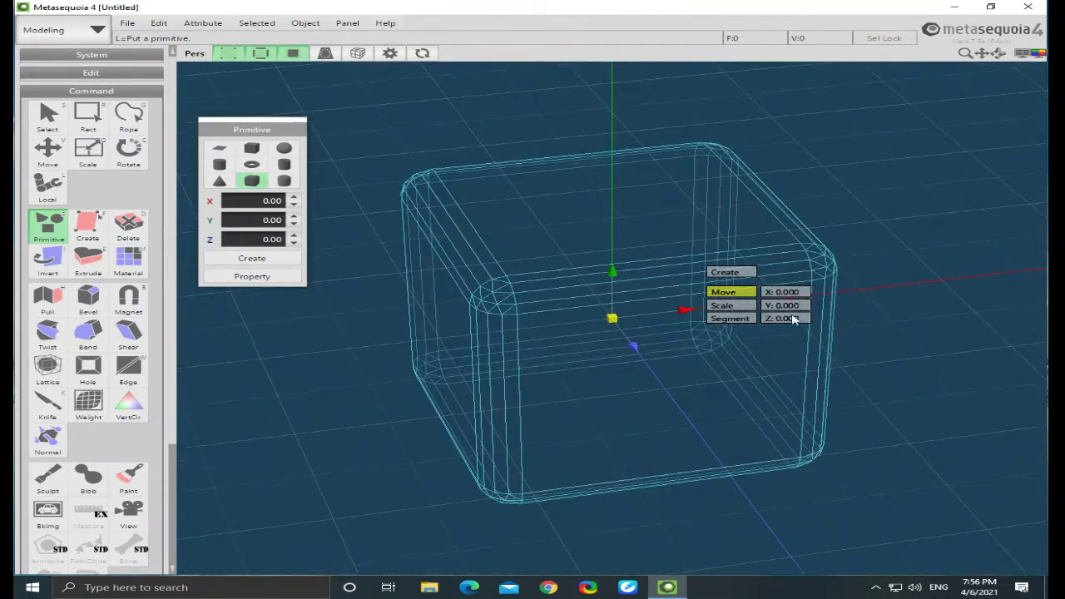
drag(612, 277, 613, 230)
right_drag(614, 230, 766, 227)
click(739, 212)
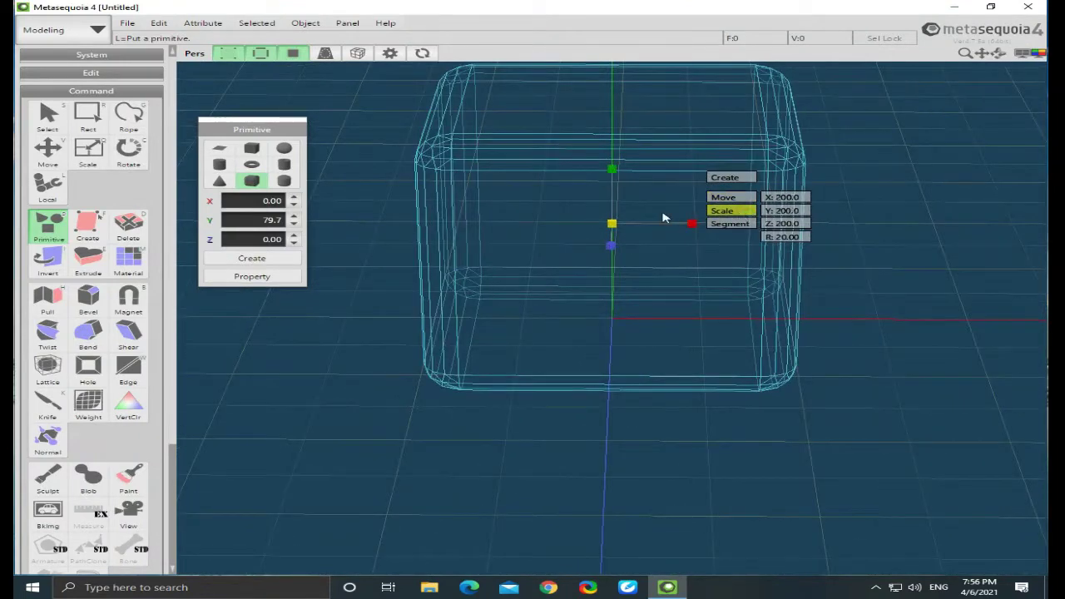
drag(692, 228, 780, 218)
right_drag(784, 361, 925, 358)
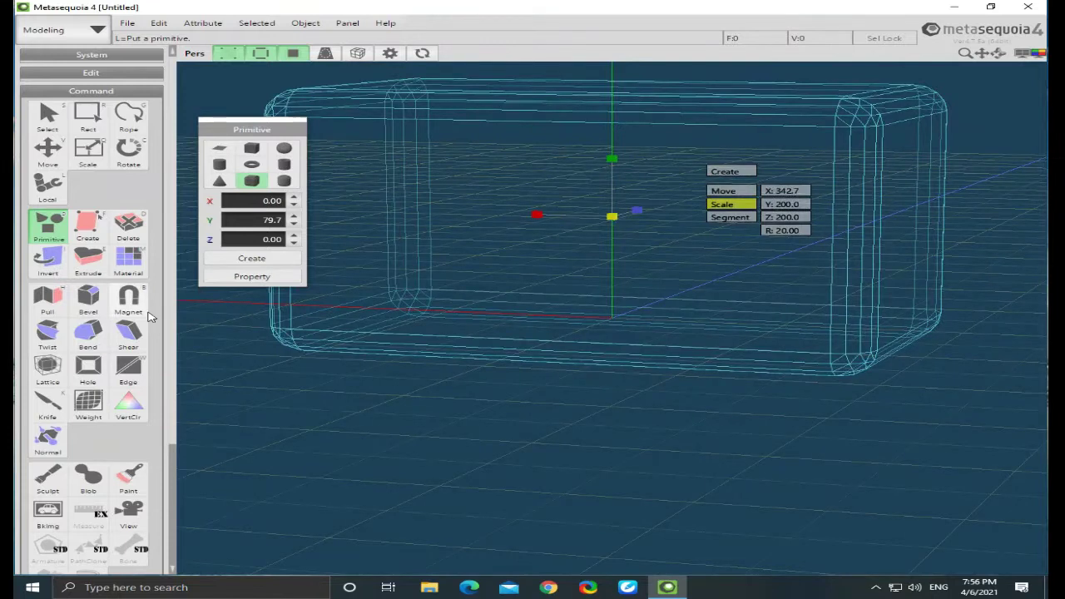
Step: Enable symmetric editing and create the rounded box in the scene
scroll(151, 315, down, 2)
scroll(152, 314, down, 3)
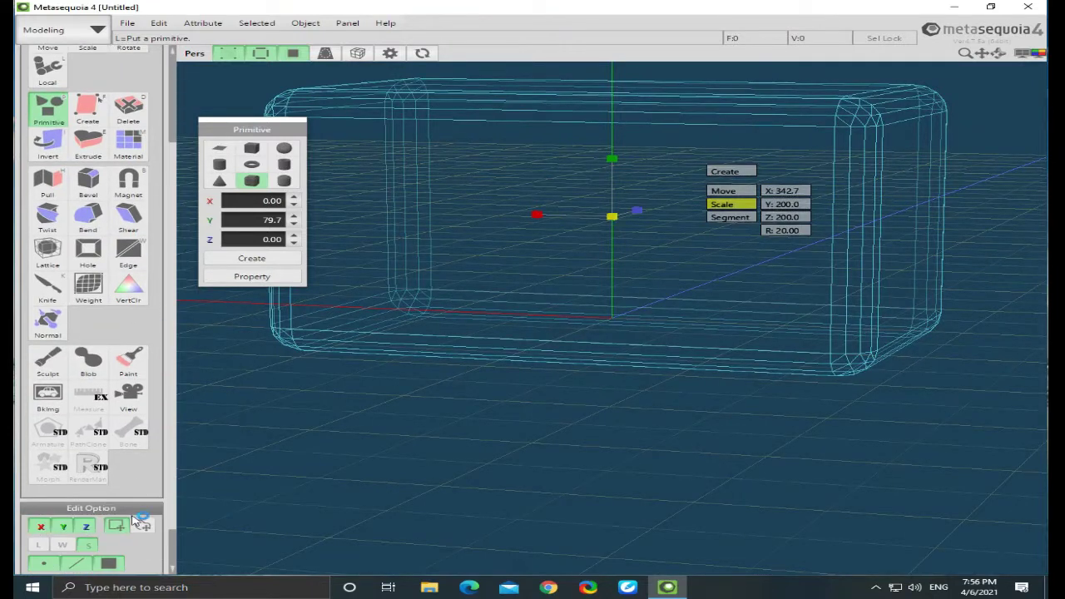
scroll(138, 533, down, 2)
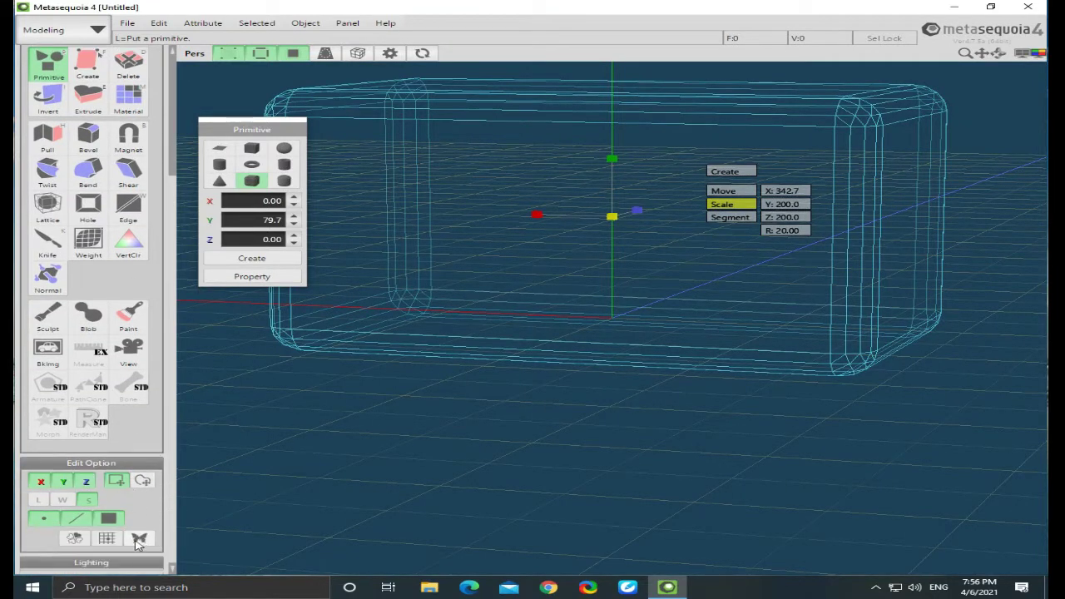
click(140, 539)
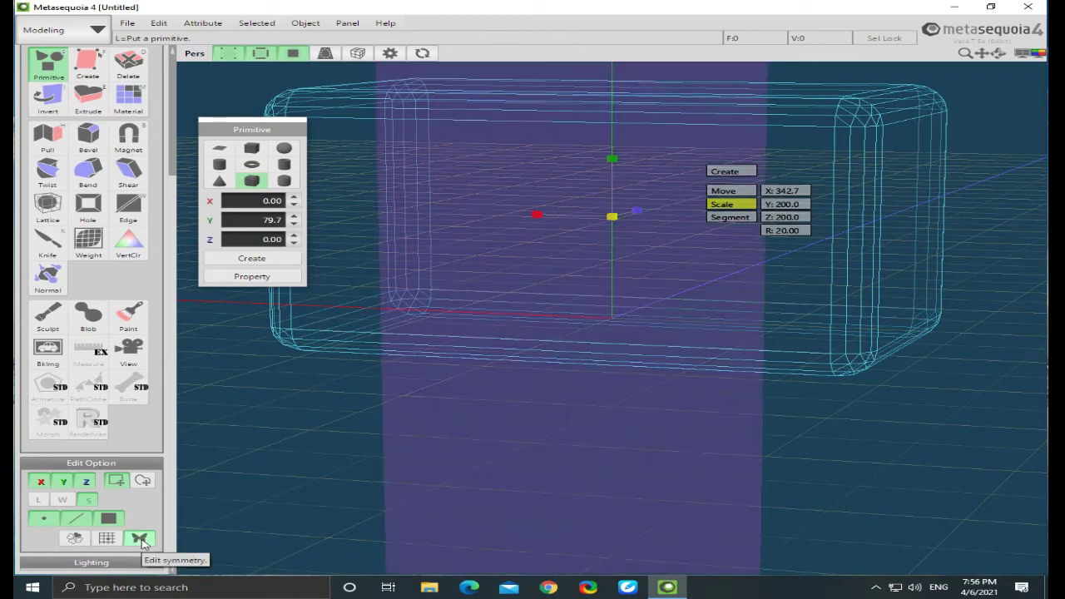
right_drag(651, 331, 664, 349)
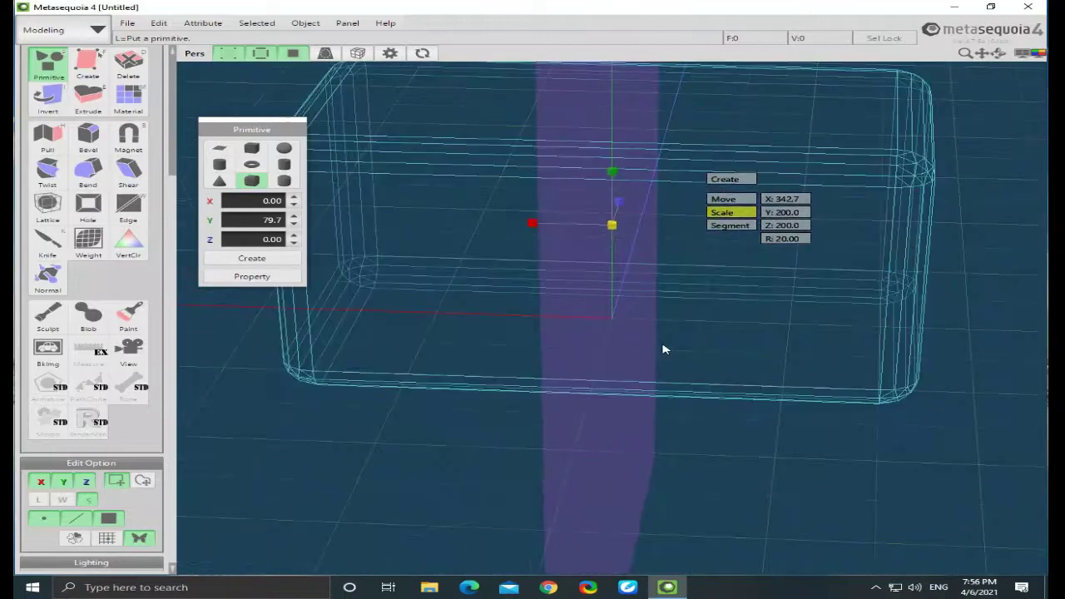
click(720, 180)
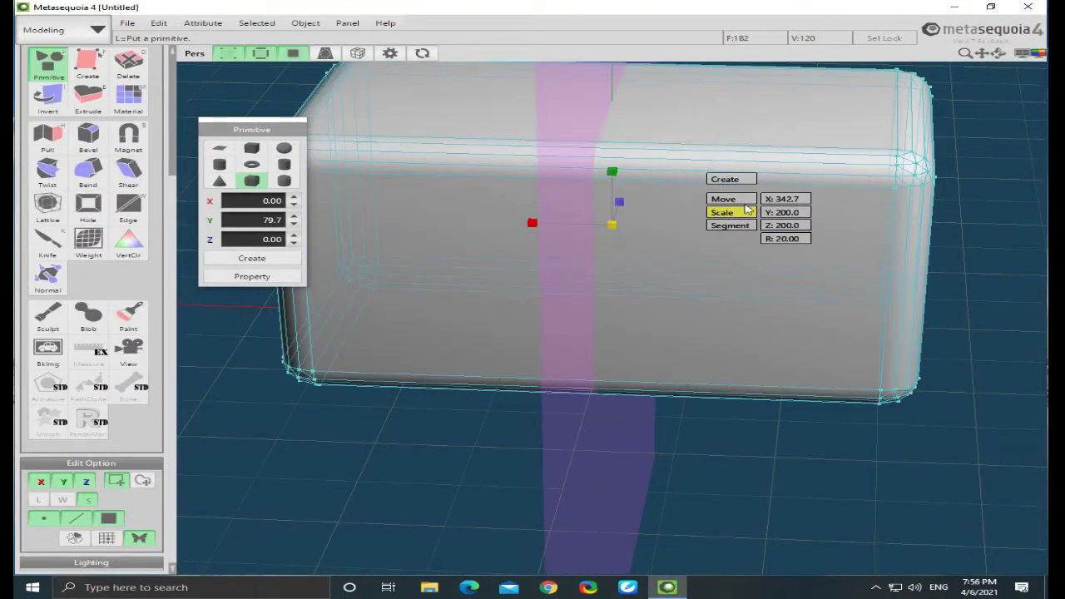
mouse_move(965, 281)
right_down()
mouse_move(1017, 249)
mouse_move(981, 242)
mouse_move(1029, 273)
mouse_move(1022, 268)
right_up()
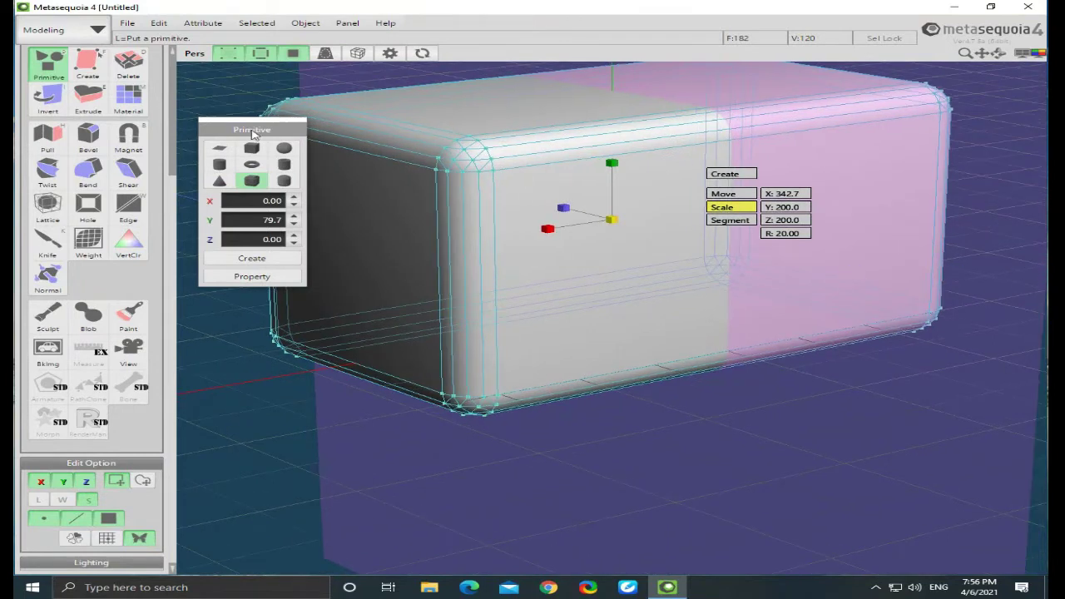
Step: Clear the selection, select the box's flat end face and move it outward about 7.14 along X
scroll(50, 150, up, 5)
click(65, 129)
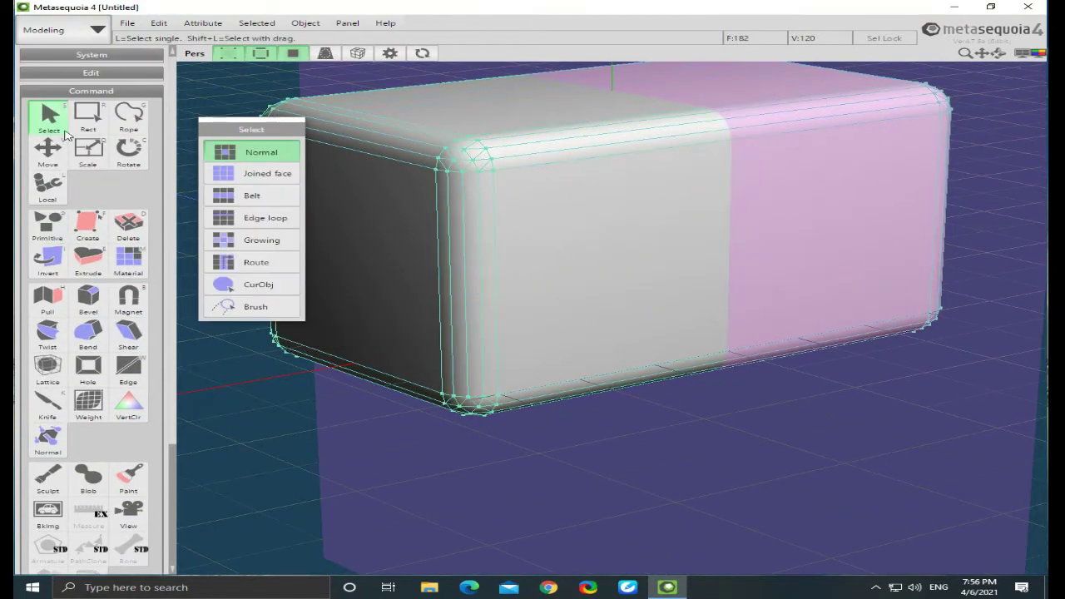
right_drag(495, 194, 938, 245)
click(985, 212)
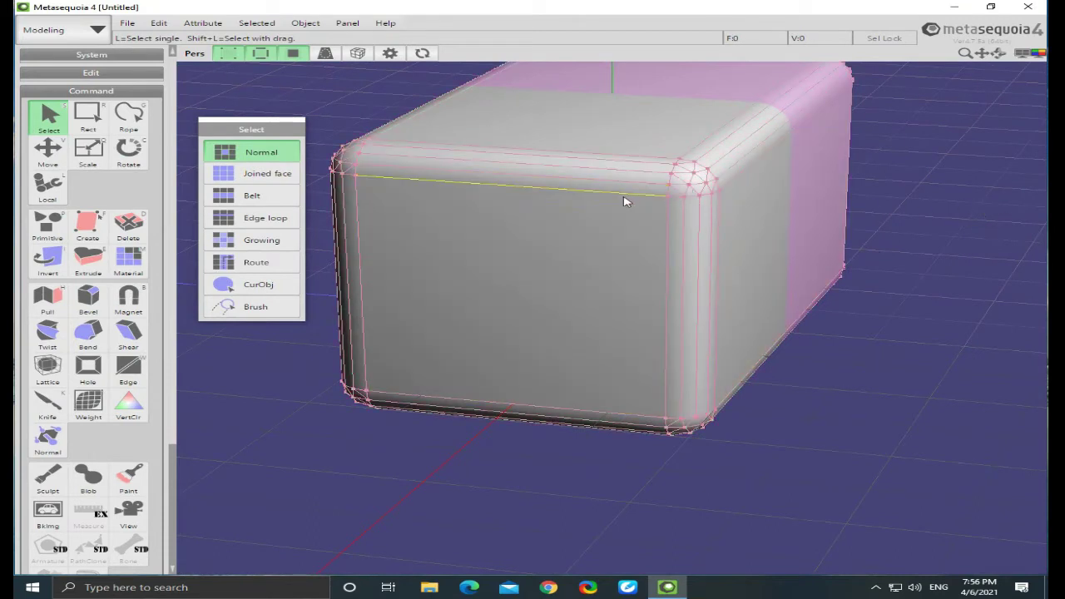
right_drag(560, 232, 804, 241)
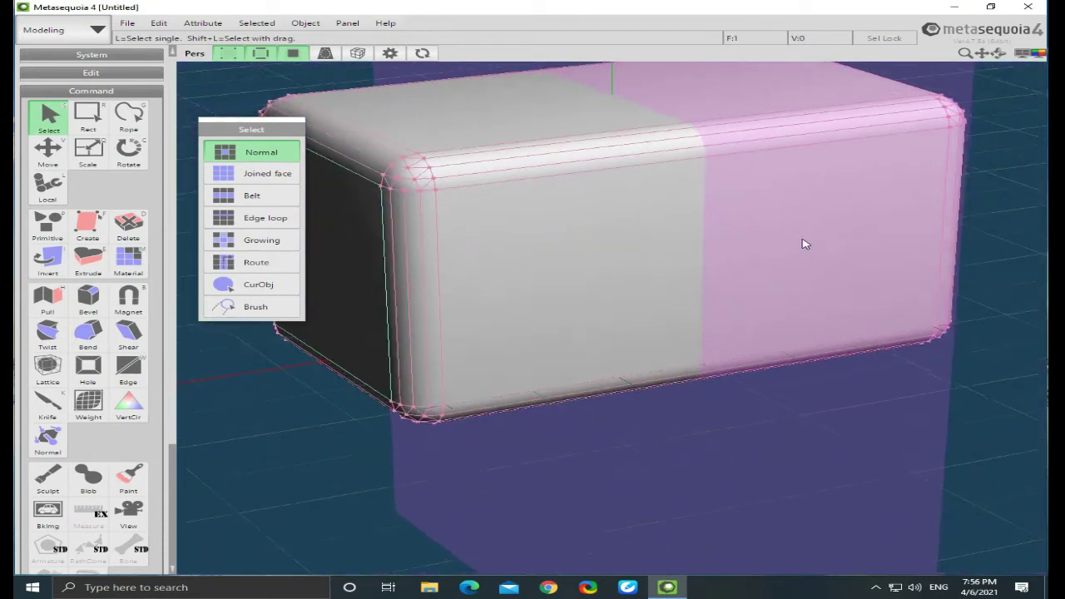
click(48, 150)
right_drag(385, 238, 861, 255)
drag(1005, 256, 1017, 259)
right_drag(1007, 291, 947, 273)
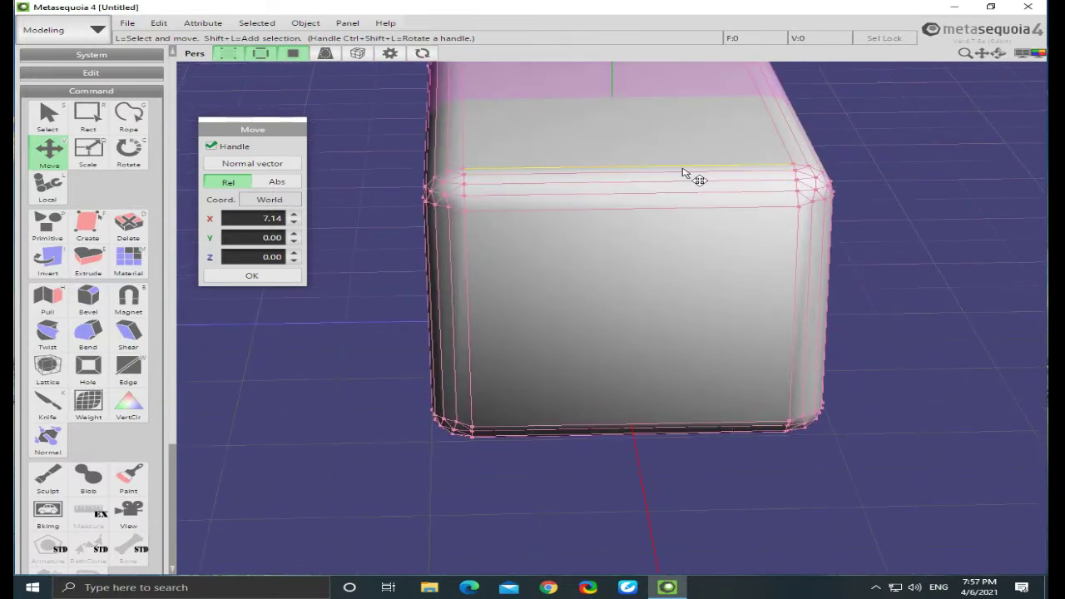
Step: Add a crosswise edge with its mirrored copy on the box's bottom face, about midway between the centre and each end
right_drag(796, 297, 840, 285)
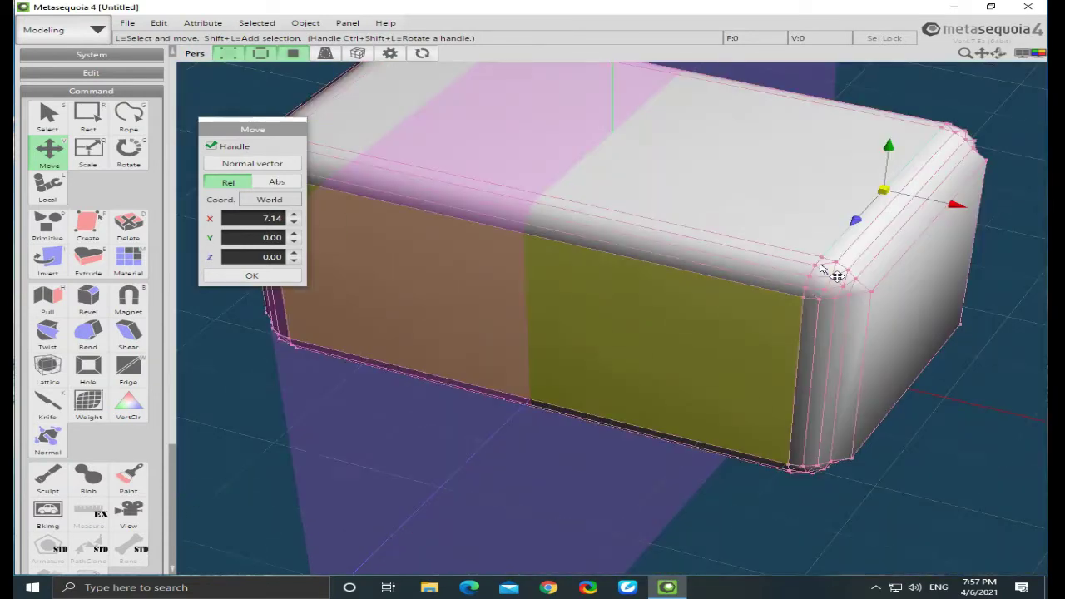
right_drag(874, 328, 1017, 208)
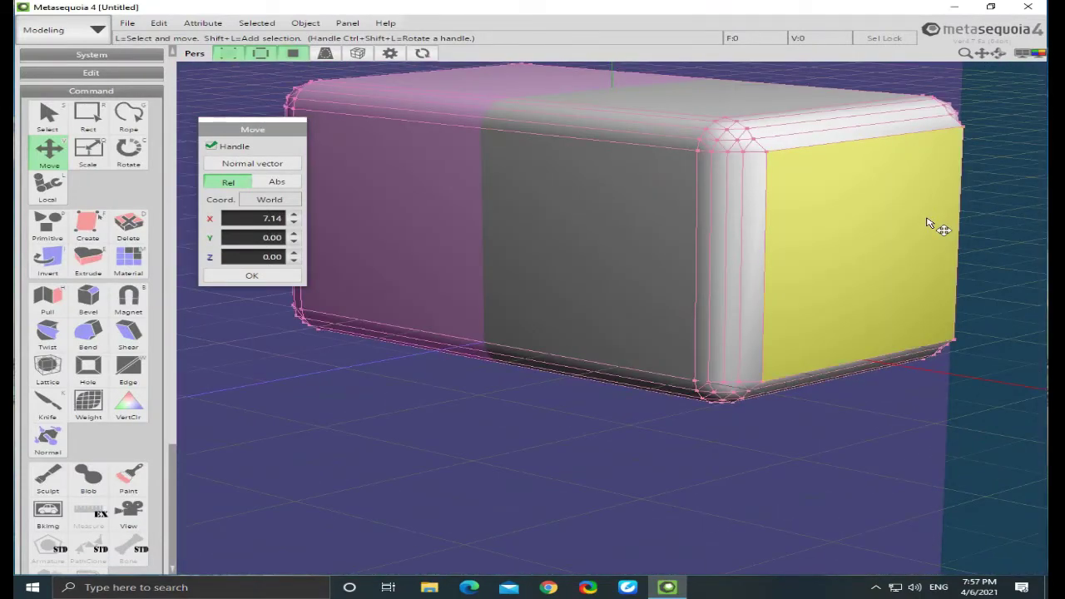
right_drag(932, 231, 619, 233)
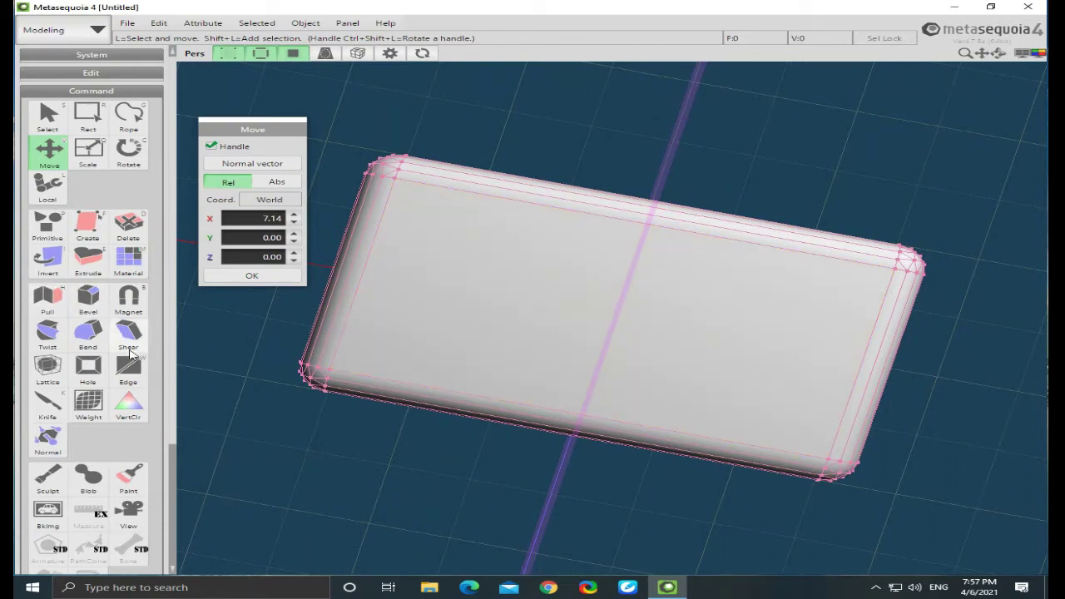
click(129, 368)
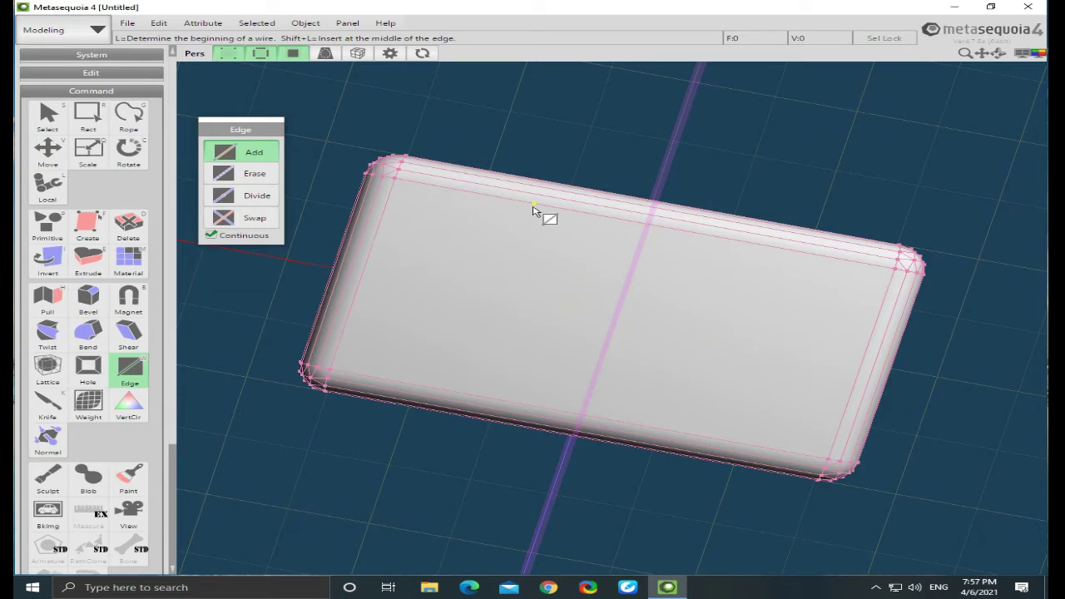
click(533, 209)
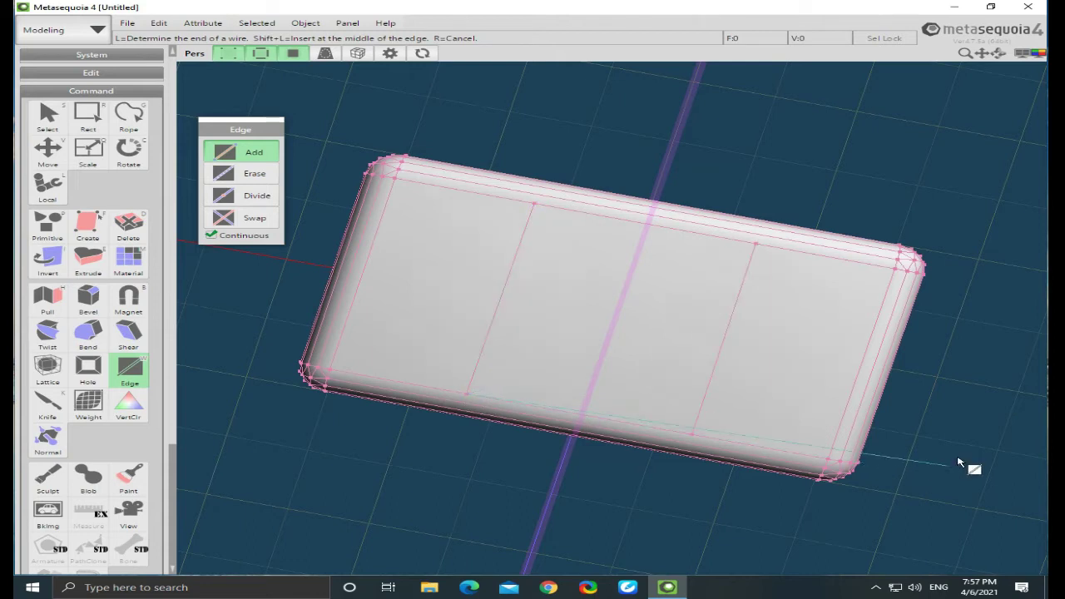
right_click(284, 263)
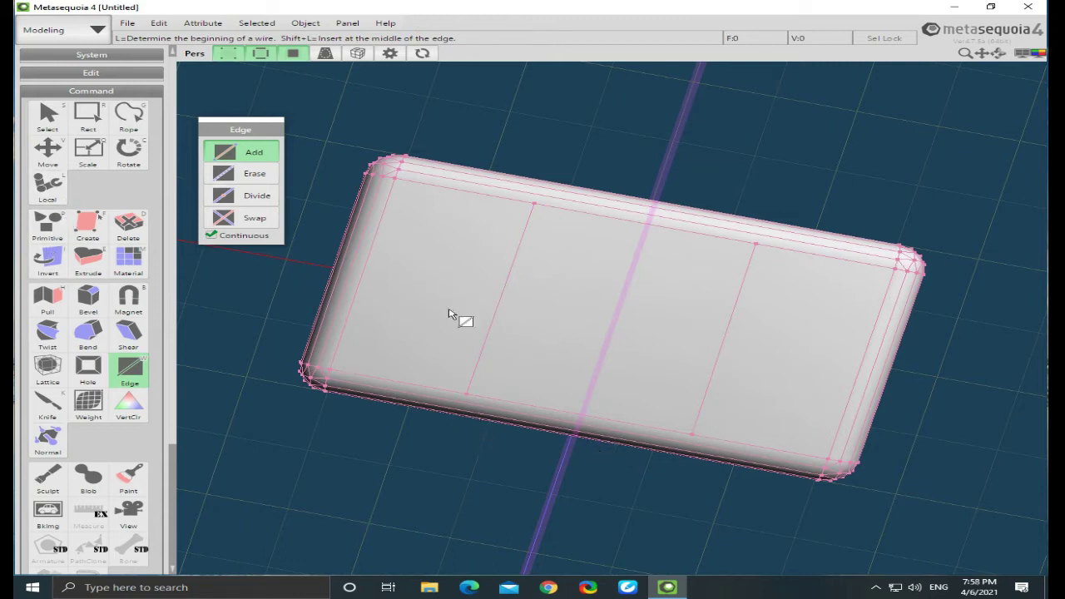
Step: Select the middle section of the box's bottom face and move it about -5.04 along Y
click(48, 150)
click(605, 316)
right_drag(605, 316, 624, 333)
mouse_move(623, 304)
mouse_down()
mouse_move(630, 297)
mouse_move(614, 299)
mouse_up()
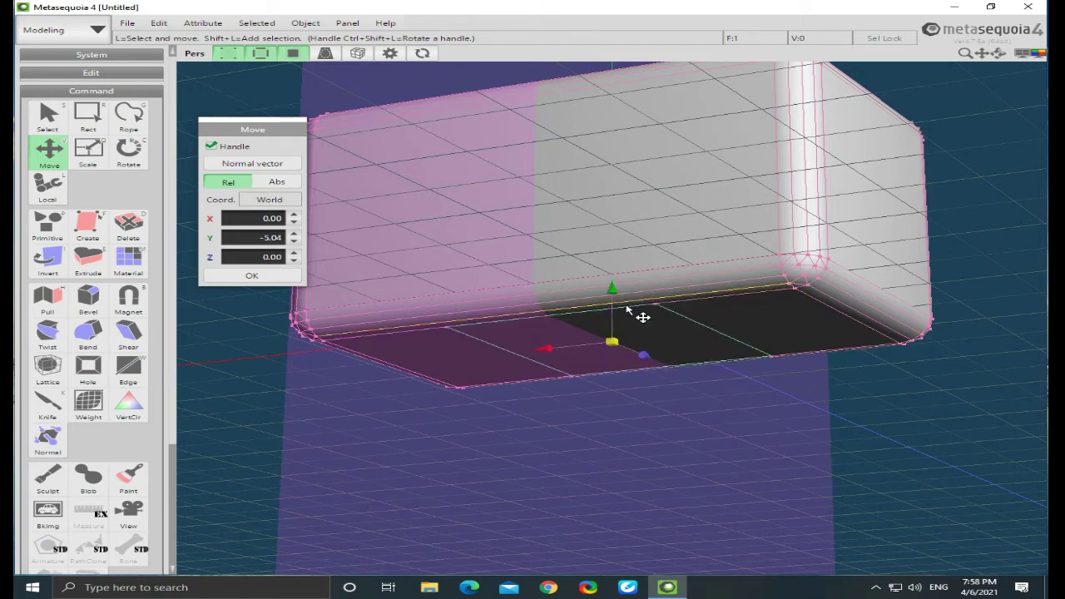
right_drag(624, 307, 704, 288)
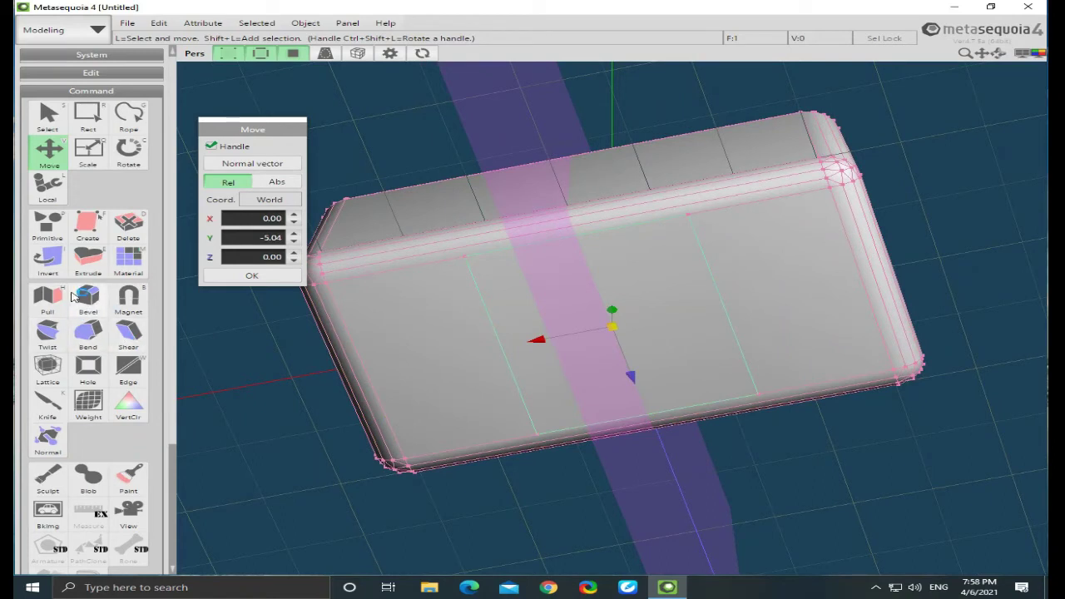
Step: Extrude the middle section of the box's bottom face slightly outward in Normal mode
click(90, 259)
right_drag(668, 351, 634, 409)
drag(603, 350, 587, 461)
right_drag(680, 389, 557, 344)
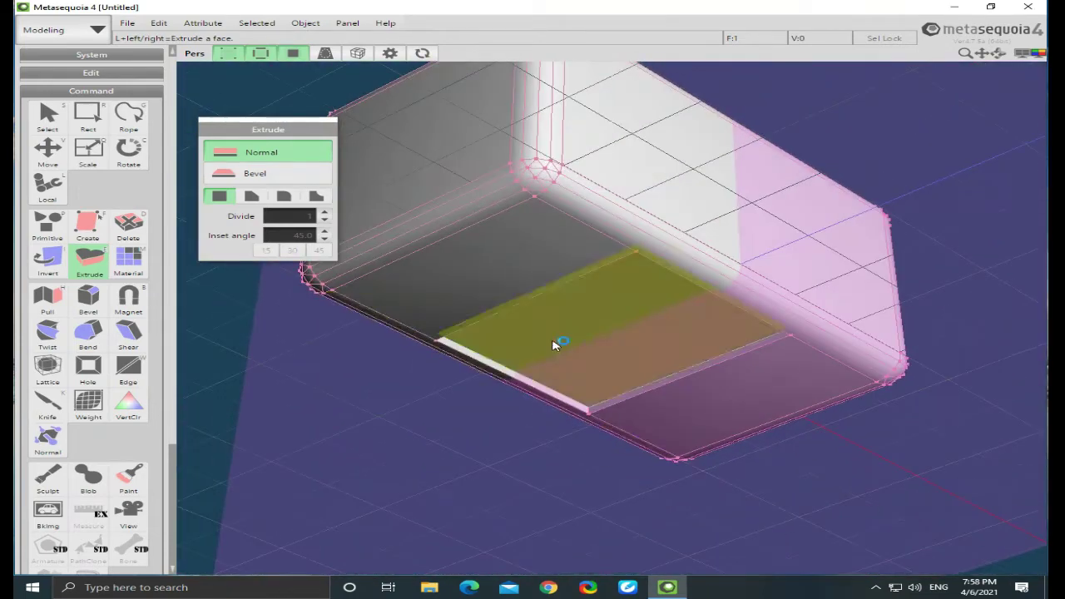
Step: Set up a cylinder primitive at the box's centre with a radius of about 45.46, flattened into a thin disc
right_drag(285, 88, 461, 400)
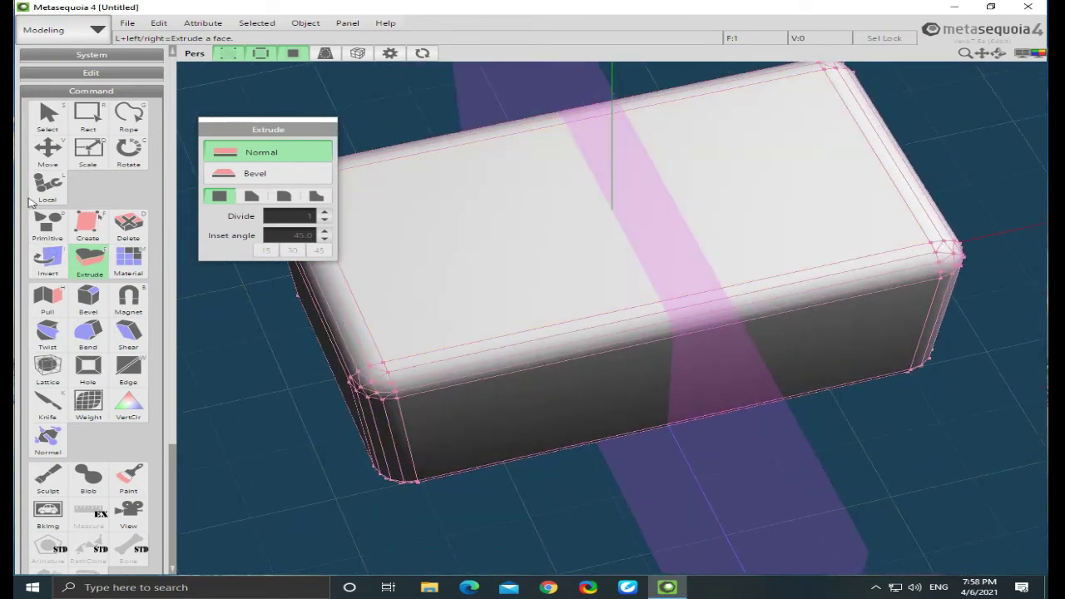
click(46, 186)
click(47, 222)
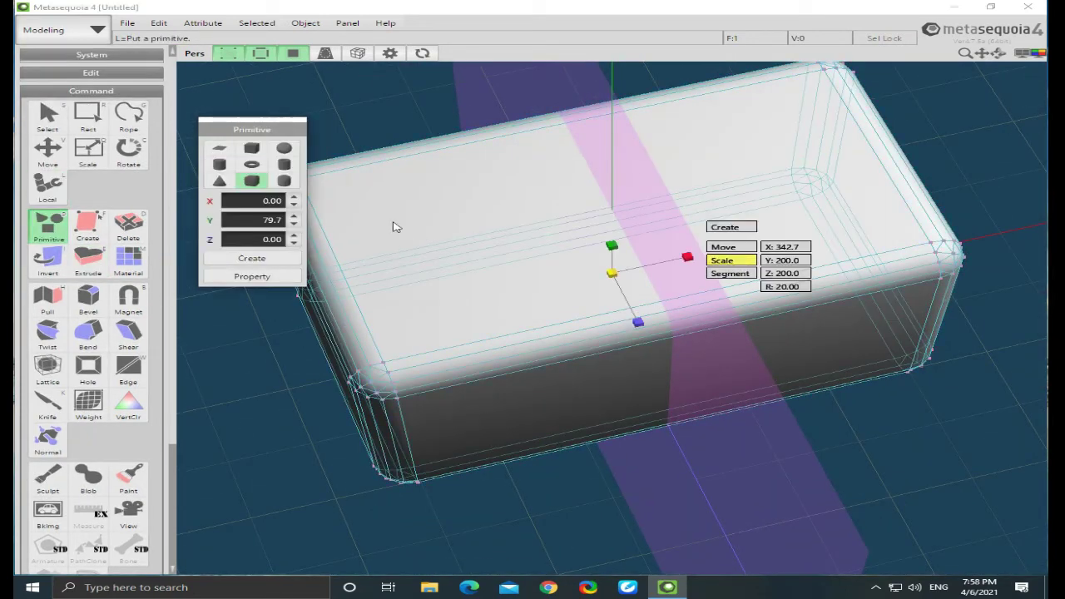
click(219, 164)
right_drag(803, 276, 674, 316)
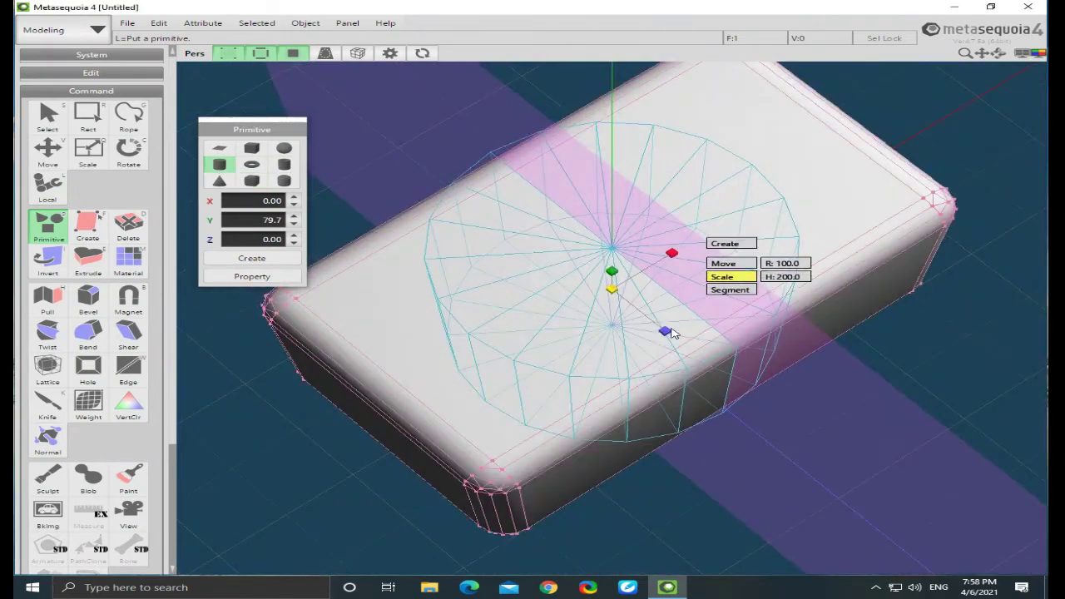
drag(666, 337, 641, 323)
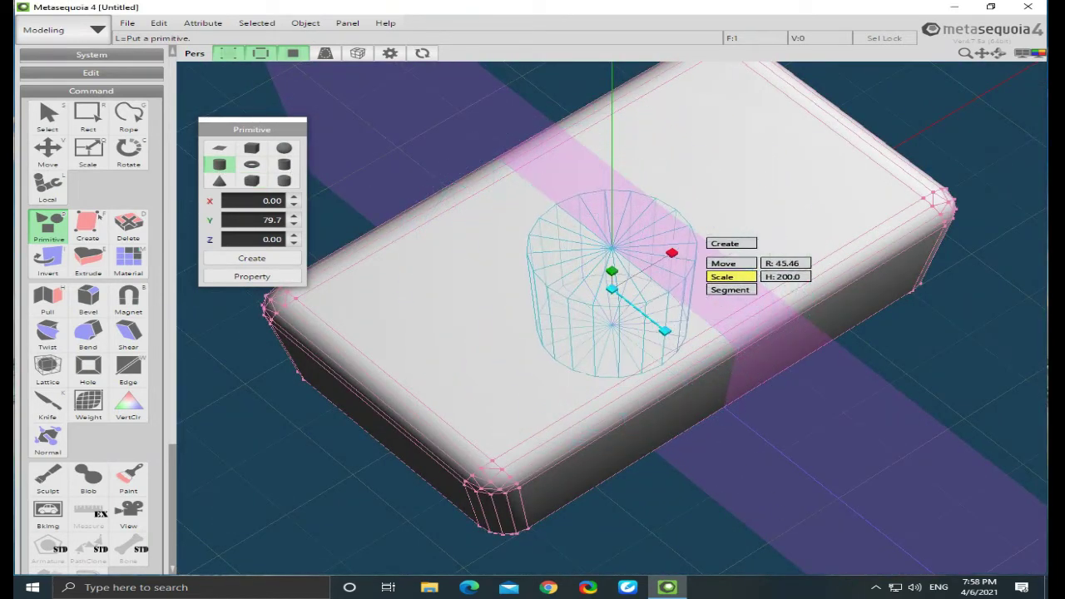
right_drag(666, 321, 653, 254)
drag(615, 214, 643, 571)
Step: Move the flat cylinder primitive up along Y to about 184 so it sits on the box's top face
click(731, 225)
right_drag(741, 327, 723, 293)
right_drag(684, 287, 682, 296)
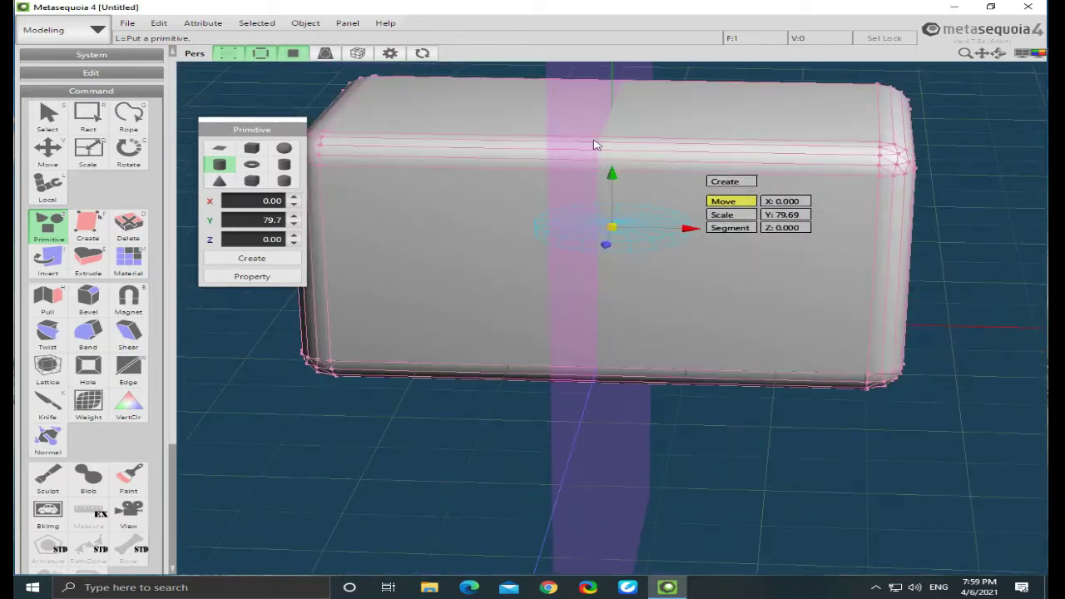
drag(610, 182, 607, 66)
mouse_move(605, 133)
right_down()
mouse_move(616, 132)
mouse_move(605, 123)
right_up()
drag(982, 55, 985, 212)
drag(965, 53, 1001, 56)
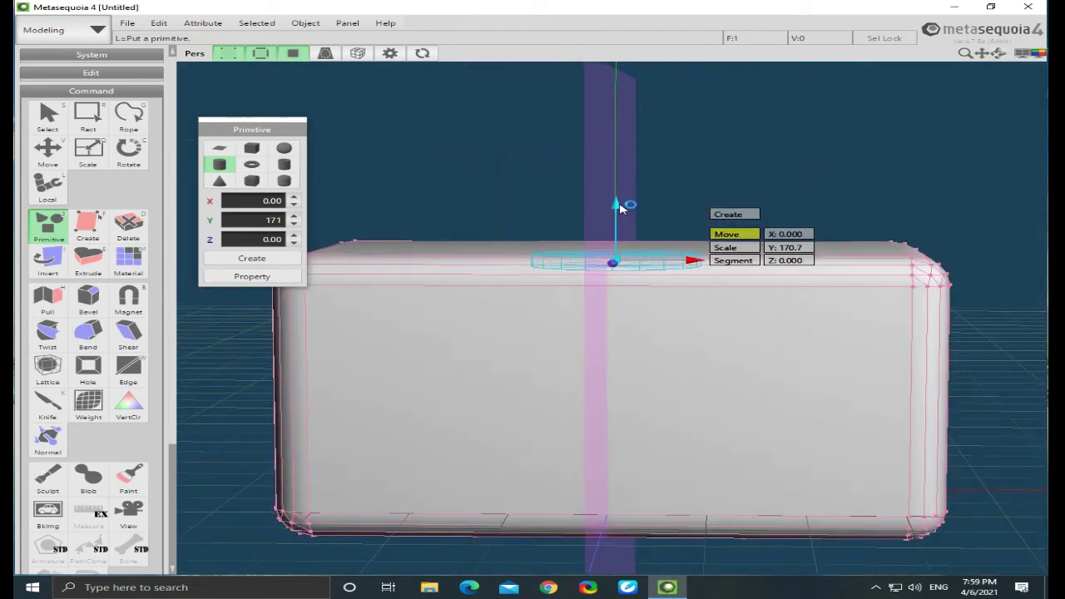
mouse_move(618, 207)
mouse_down()
mouse_move(611, 183)
mouse_move(618, 188)
mouse_up()
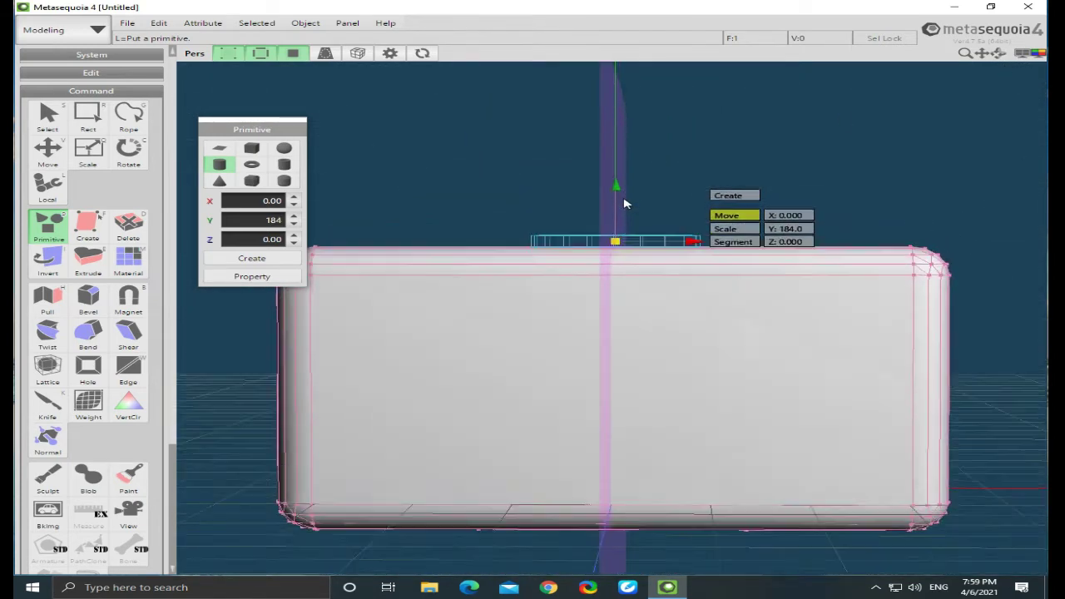
right_drag(621, 202, 623, 204)
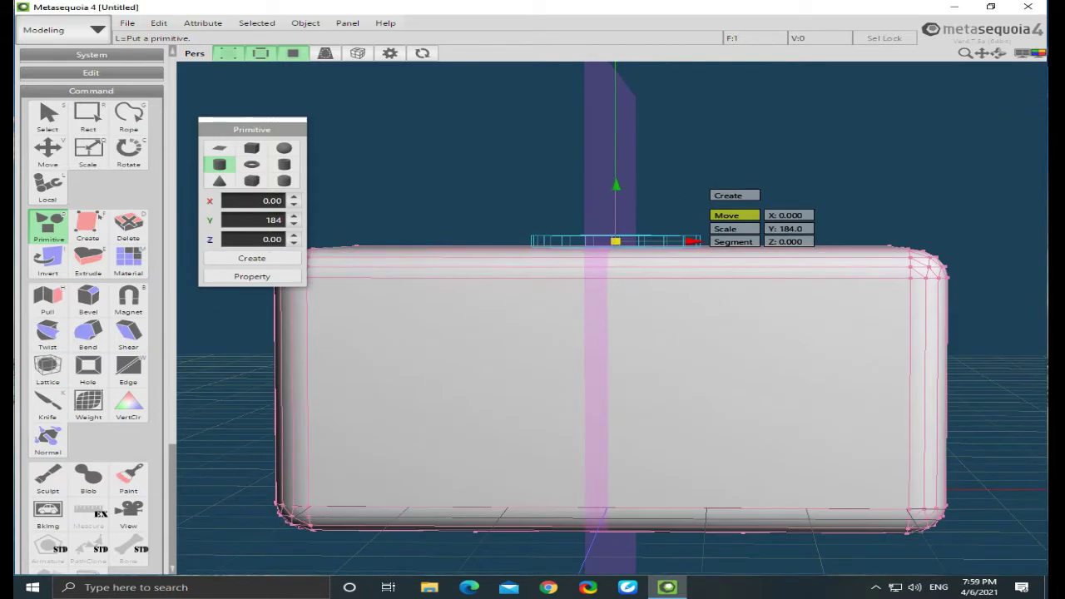
Step: Check the disc's placement in the four-view layout and create the cylinder on top of the box
click(1041, 55)
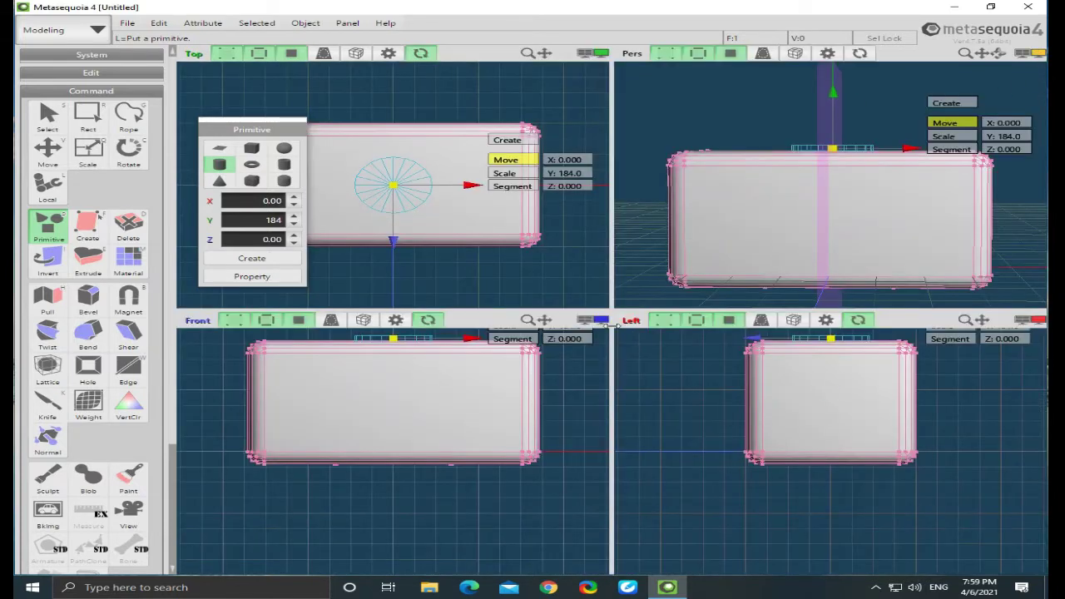
click(634, 321)
click(580, 379)
click(1042, 53)
click(727, 197)
Step: Set up a tube primitive with an inner radius of about 25.4, outer radius of about 31.7 and height of about 81.5
right_drag(930, 263, 647, 220)
click(277, 181)
click(284, 164)
right_drag(471, 230, 781, 318)
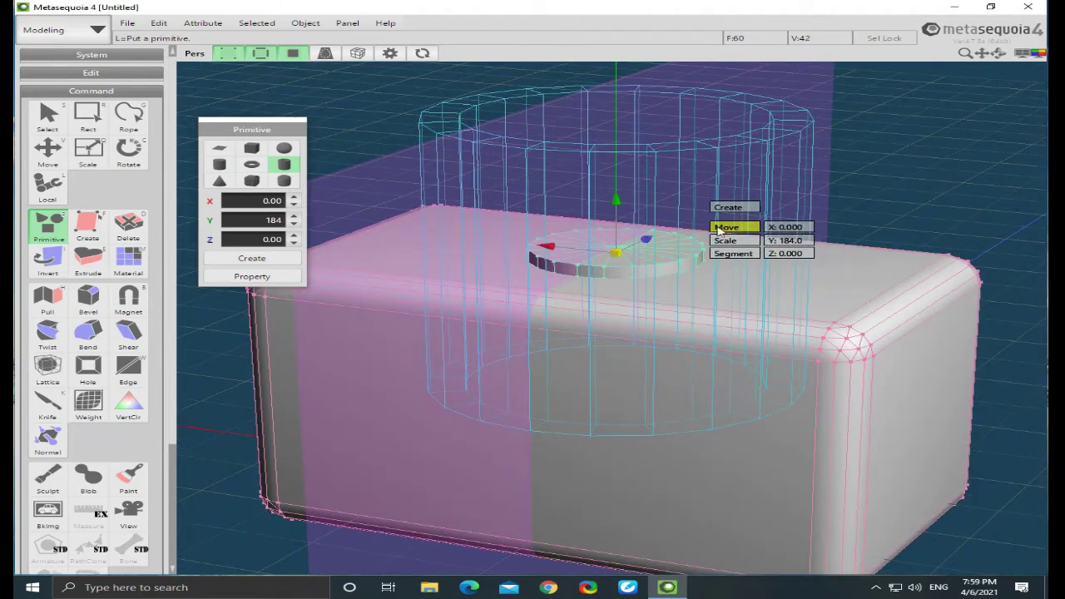
right_drag(749, 242, 747, 280)
click(732, 347)
right_drag(731, 347, 667, 272)
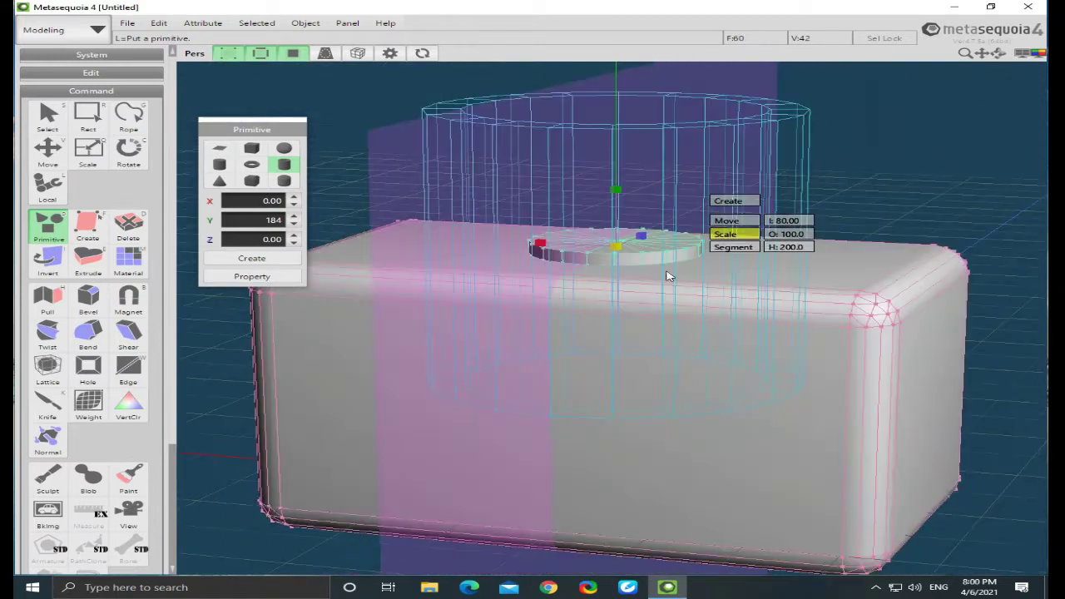
drag(539, 248, 617, 337)
Step: Lower the tube primitive to about Y -30.4 beneath the centre of the box and create it
click(714, 223)
drag(617, 200, 618, 439)
right_drag(620, 470, 623, 423)
drag(624, 433, 620, 499)
right_drag(619, 500, 479, 475)
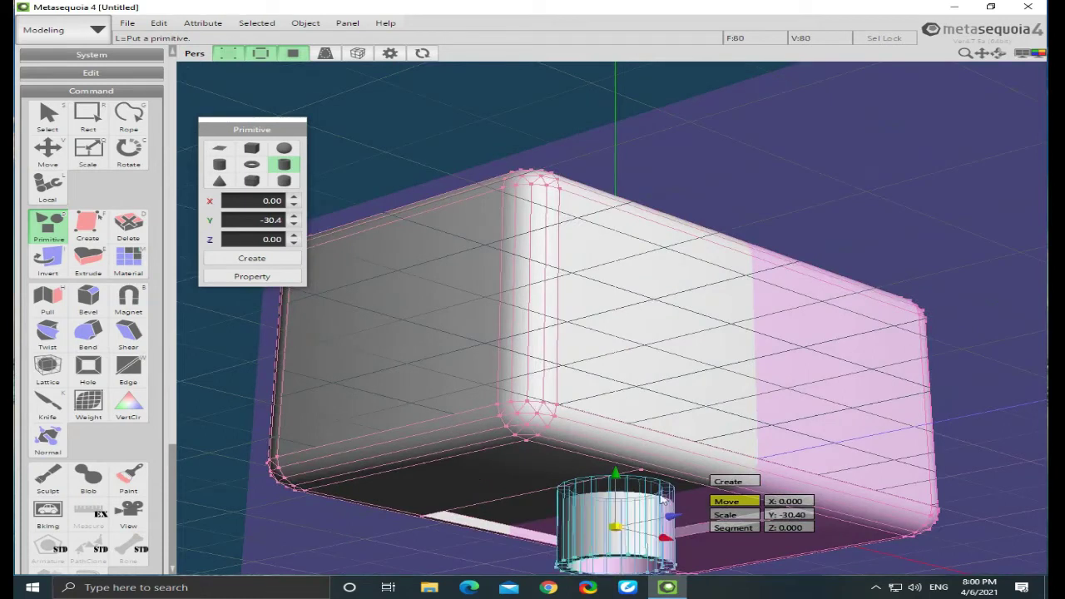
Step: Move the created tube about -10.19 along Y, down from the box's bottom face
click(48, 151)
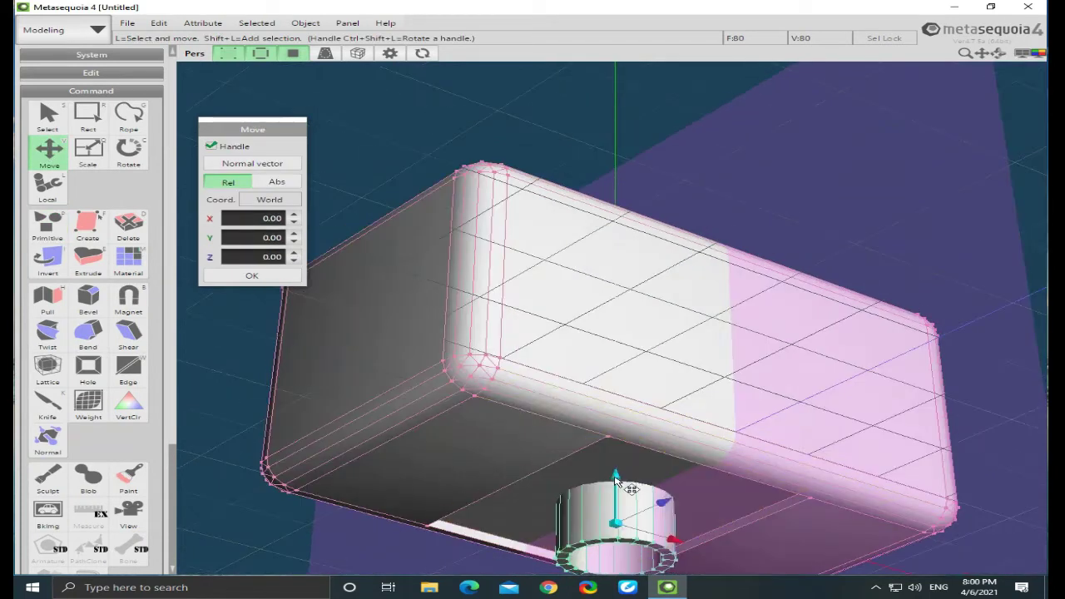
drag(614, 476, 614, 499)
right_drag(836, 435, 596, 391)
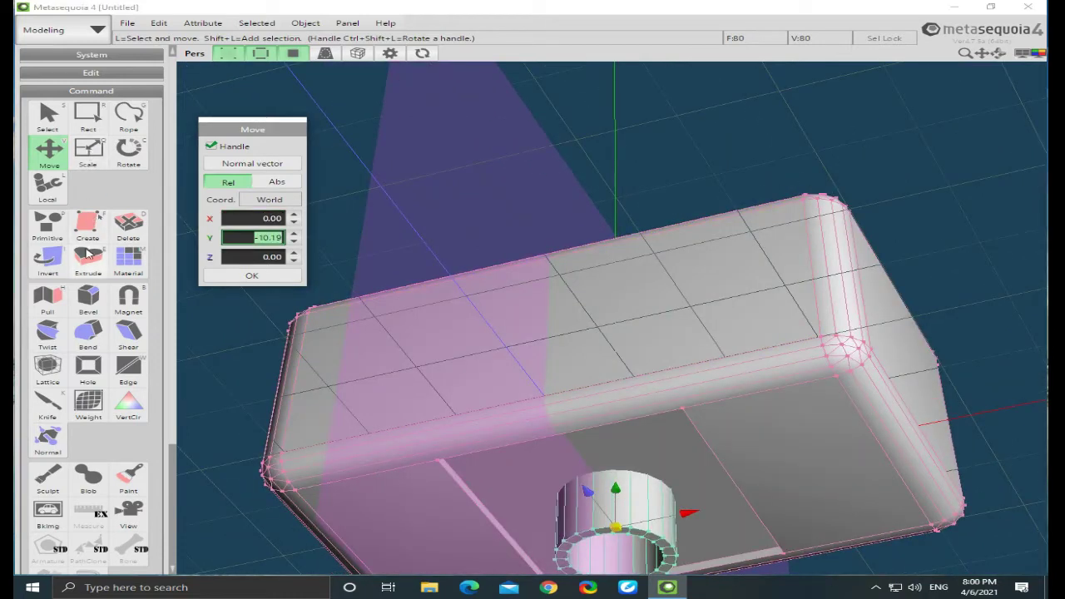
Step: Set up a cylinder primitive for the handle with a radius of about 24.73 and a height of about 567.2
click(60, 234)
click(219, 163)
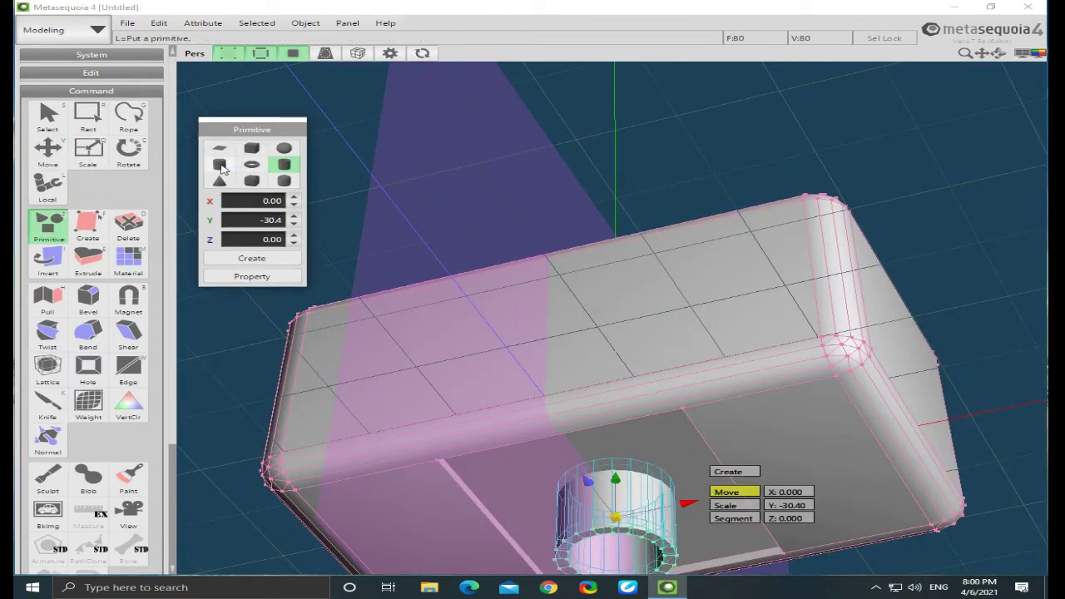
scroll(737, 338, down, 3)
click(729, 430)
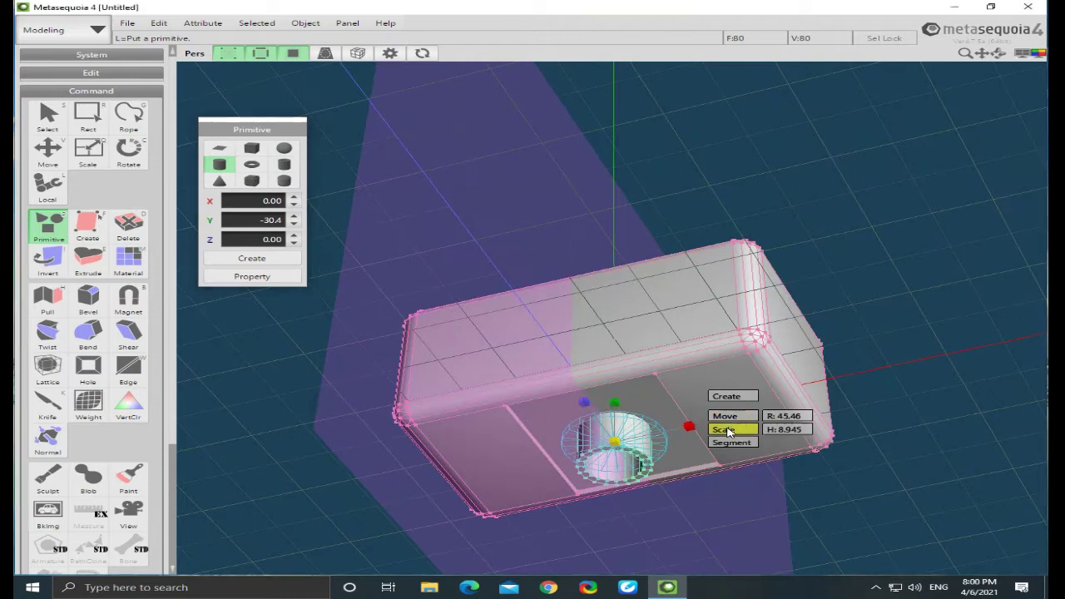
drag(691, 430, 586, 450)
drag(615, 403, 624, 61)
drag(619, 401, 602, 350)
right_drag(604, 366, 679, 466)
scroll(681, 466, down, 2)
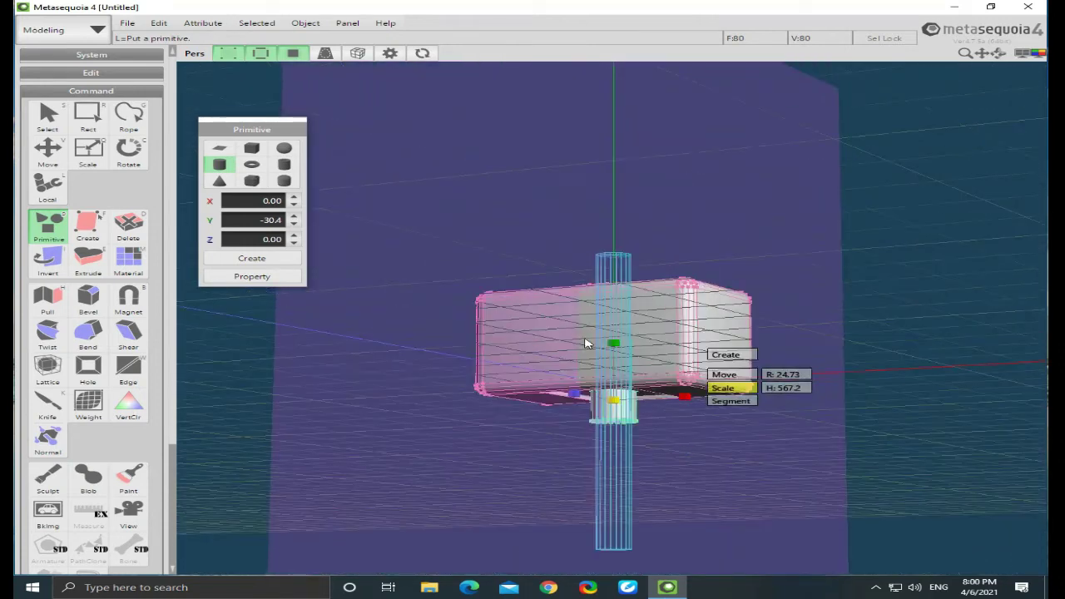
Step: Lower the long cylinder to about Y -252.9 so it hangs from the tube as a handle, and create it
drag(617, 349, 611, 468)
click(724, 375)
right_drag(611, 469, 765, 471)
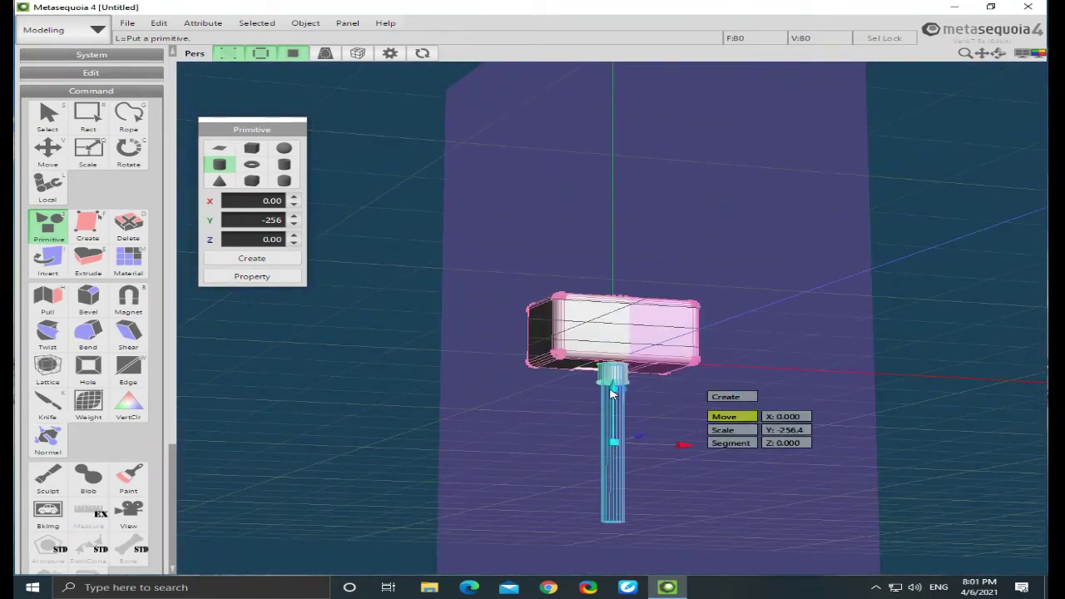
drag(611, 389, 610, 387)
click(719, 398)
right_drag(697, 479, 668, 486)
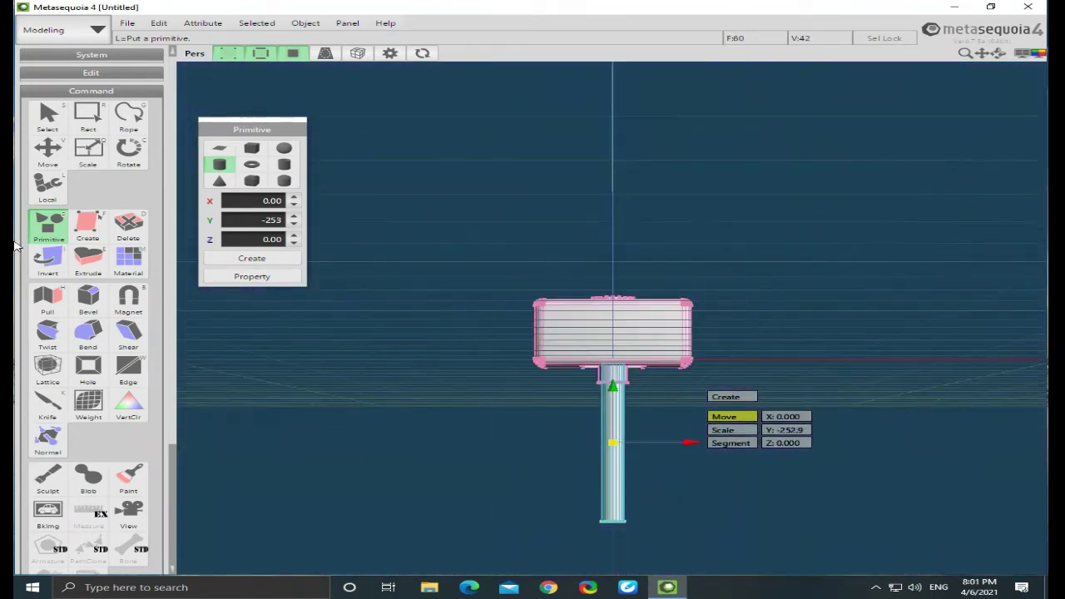
Step: Place a second tube primitive at about Y -465 around the handle's lower end and create it
click(284, 164)
drag(613, 391, 617, 467)
click(726, 505)
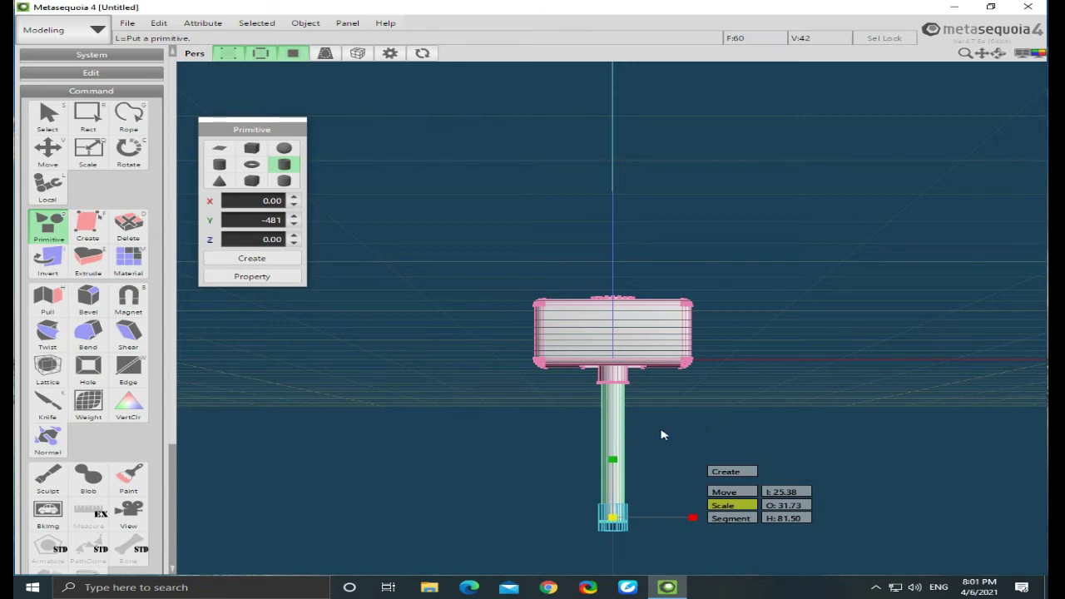
click(732, 492)
drag(615, 466, 616, 460)
right_drag(783, 368, 924, 364)
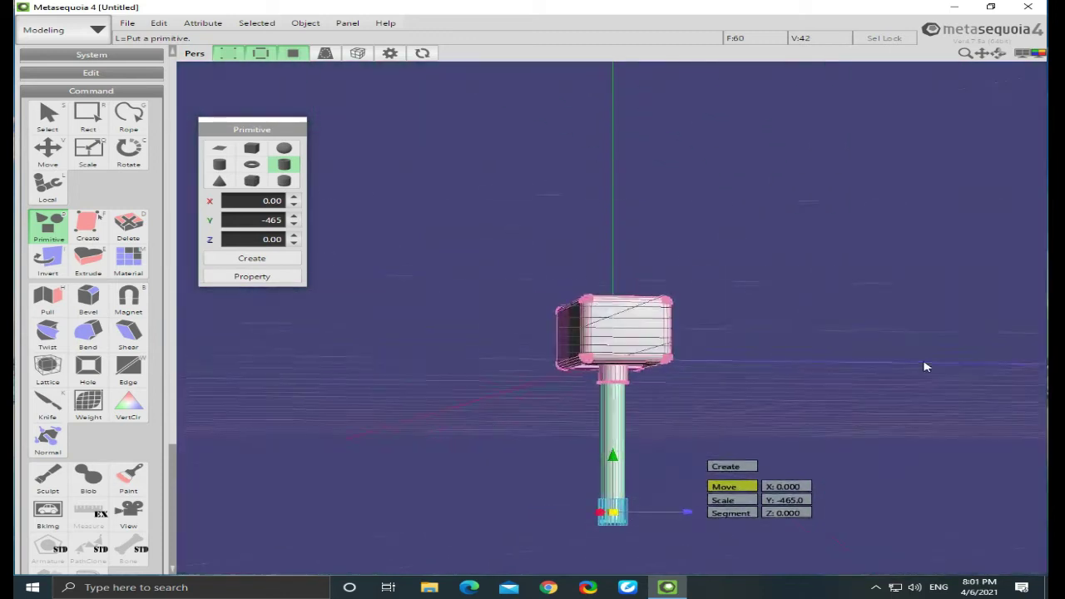
click(732, 463)
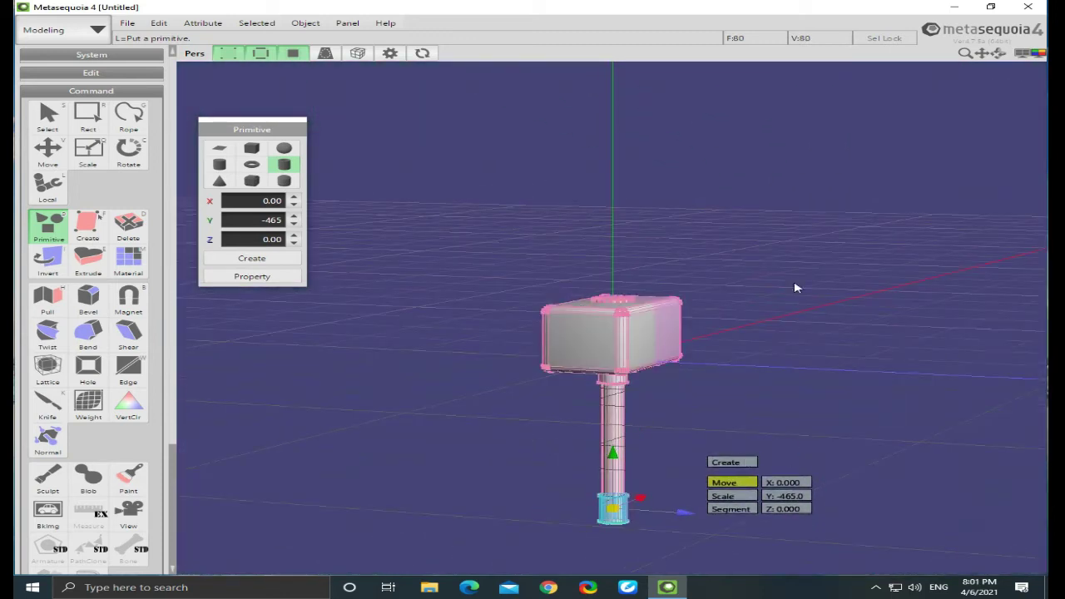
Step: Create a polygon face through the inner ring vertices of the tube at the handle's lower end
key(s)
drag(501, 389, 687, 444)
click(254, 175)
click(618, 436)
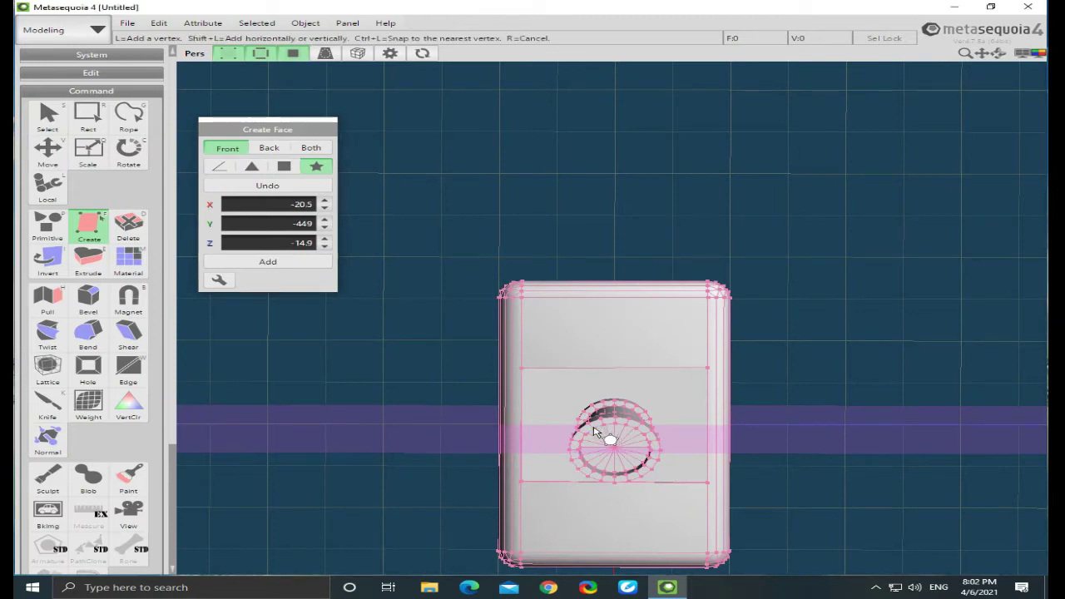
click(606, 429)
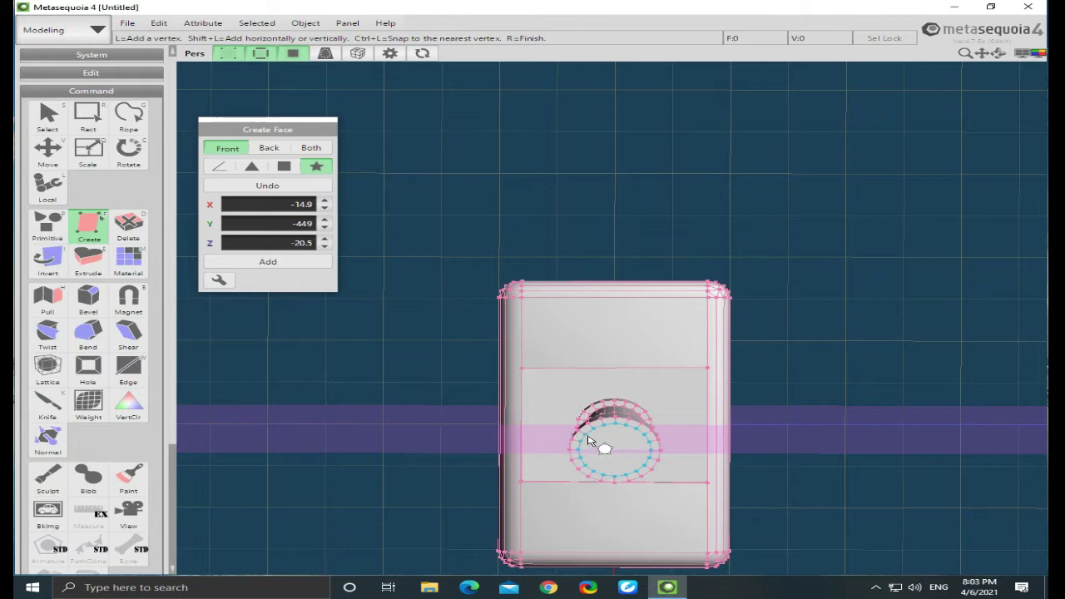
right_drag(618, 452, 574, 471)
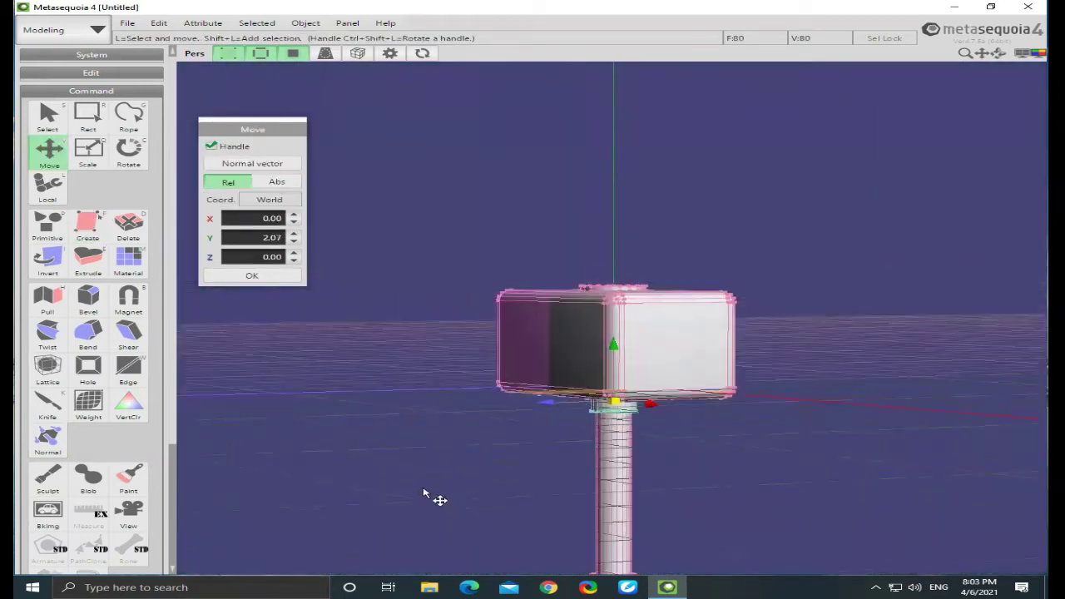
Step: Clear the selection and permanently delete the old mjnr 1.mqoz file from the Desktop while saving the model
scroll(601, 489, down, 3)
right_drag(602, 490, 745, 423)
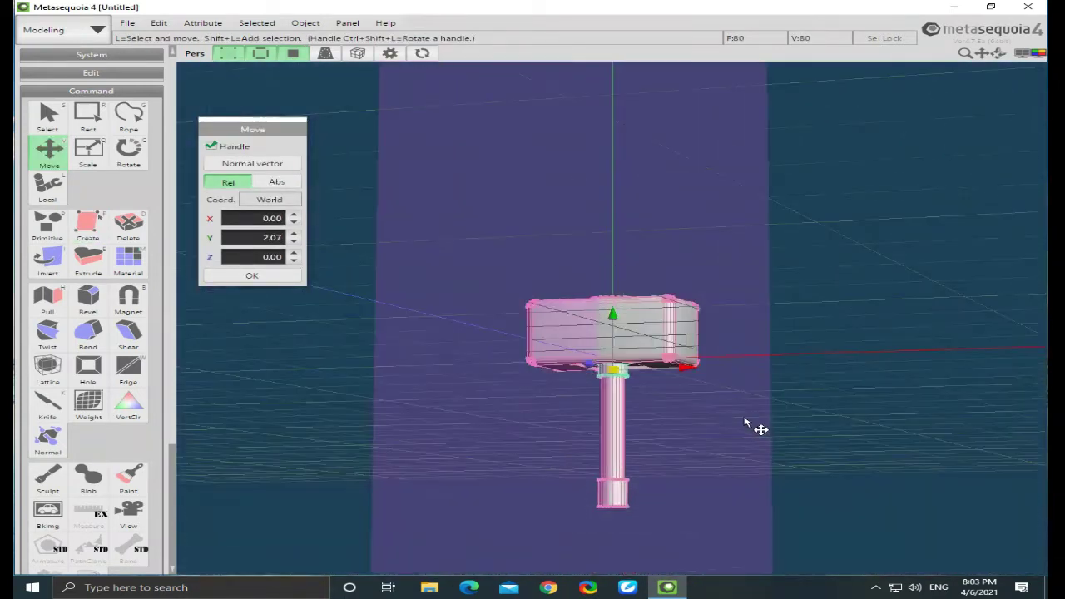
click(271, 331)
click(128, 23)
click(190, 98)
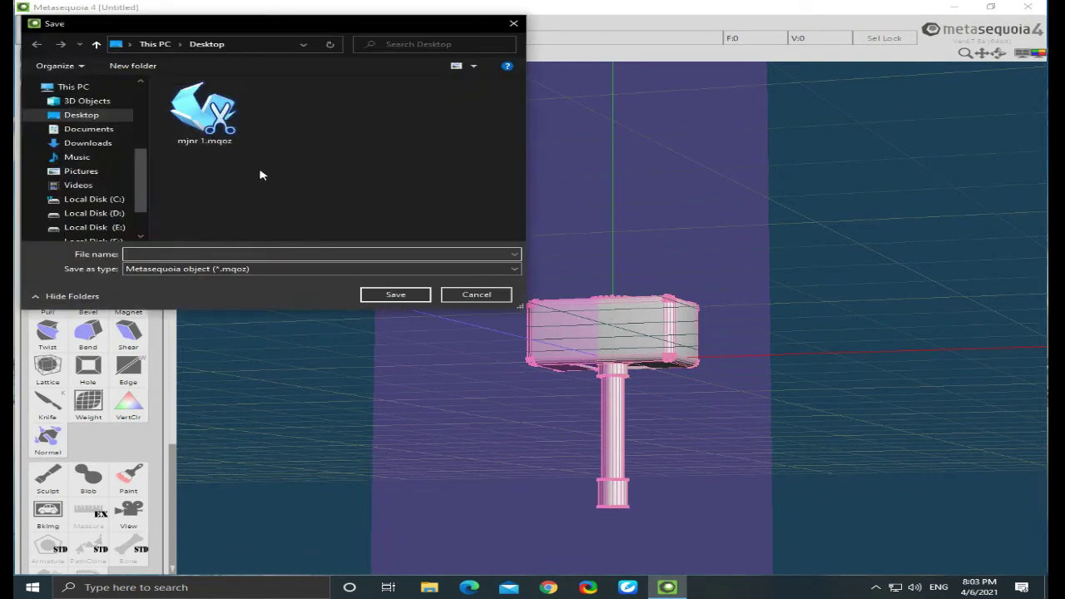
click(226, 135)
key(shift+Delete)
key(Return)
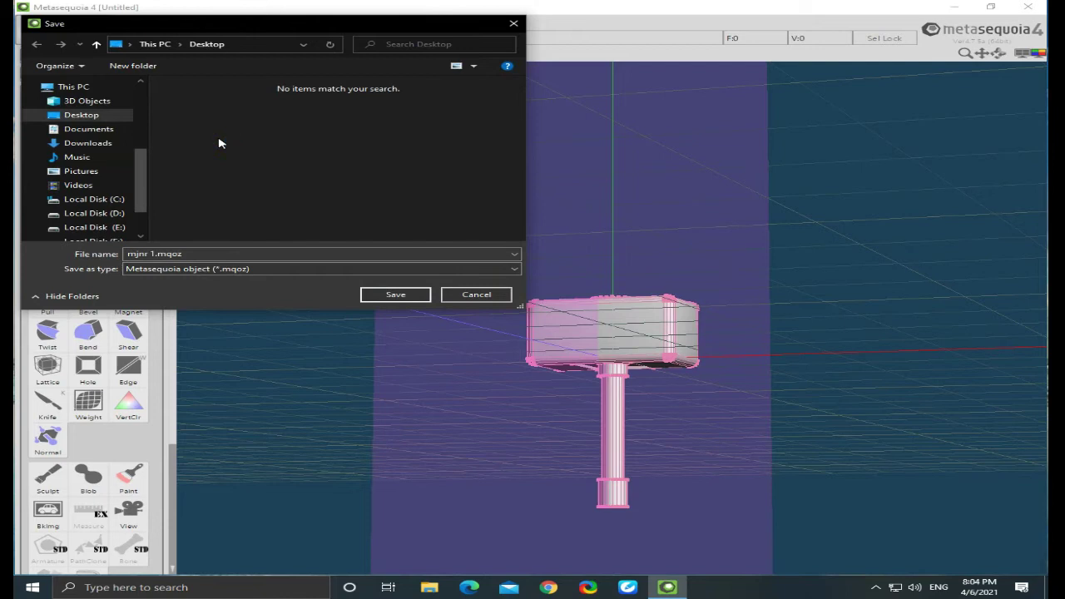
Step: Decline replacing the old file, save the model on the Desktop as "mjnr .mqoz", and close Metasequoia
click(154, 257)
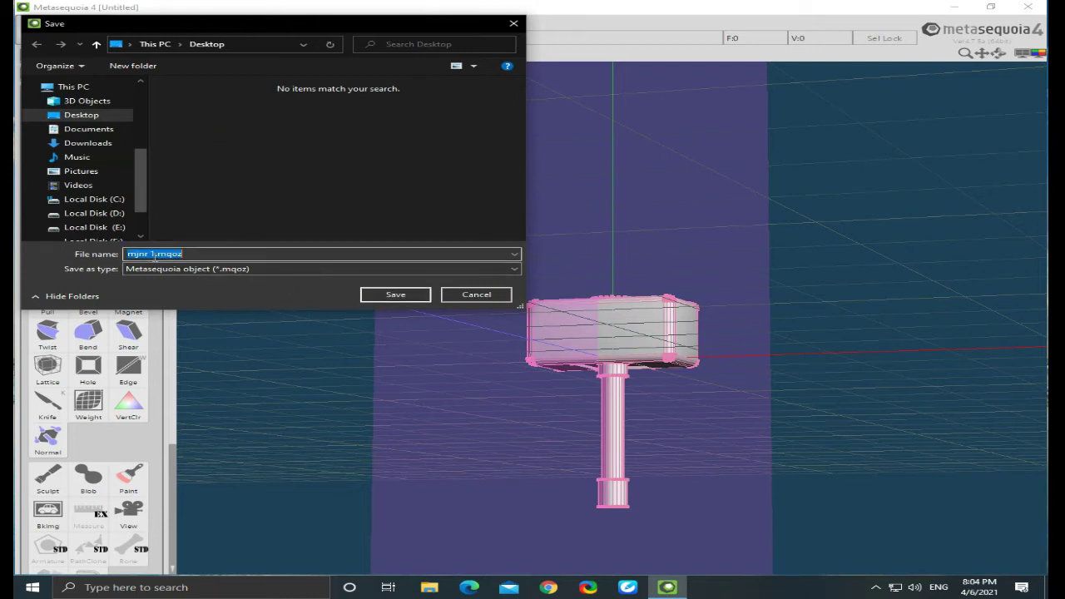
click(395, 295)
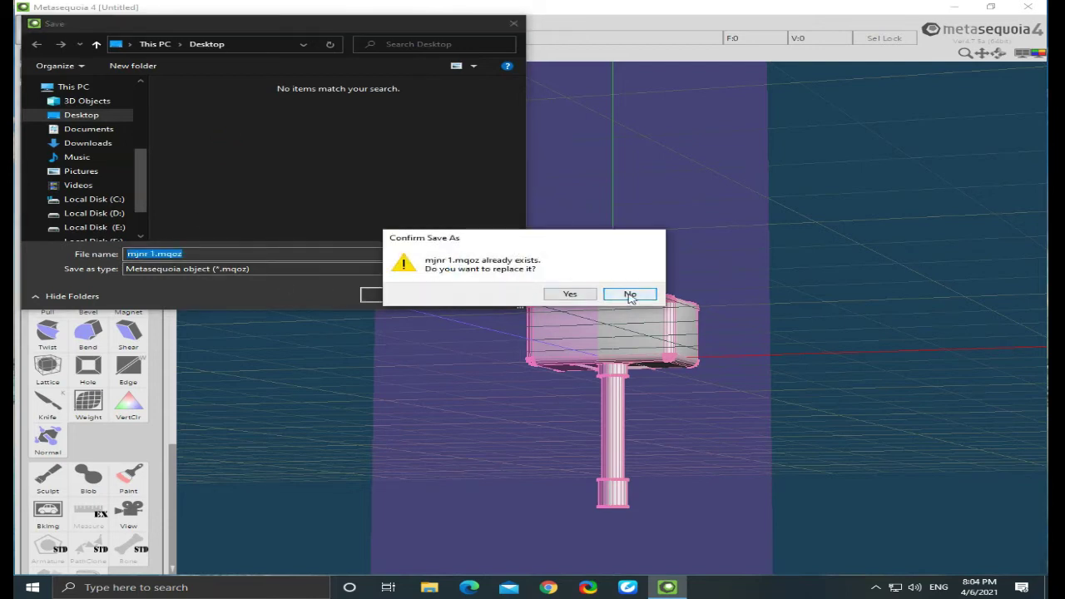
click(624, 292)
click(155, 253)
key(BackSpace)
key(Return)
right_drag(386, 352, 549, 332)
click(1026, 6)
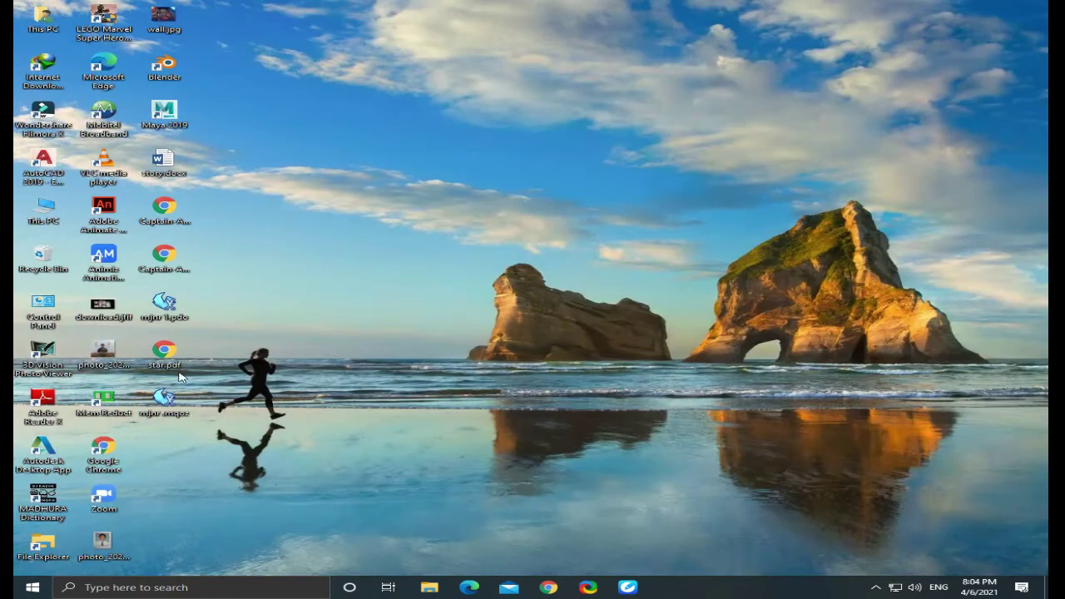
Step: Open "mjnr .mqoz" from the Desktop in Pepakura Designer 4 and accept the import settings with a model height of 437 mm
drag(253, 375, 259, 464)
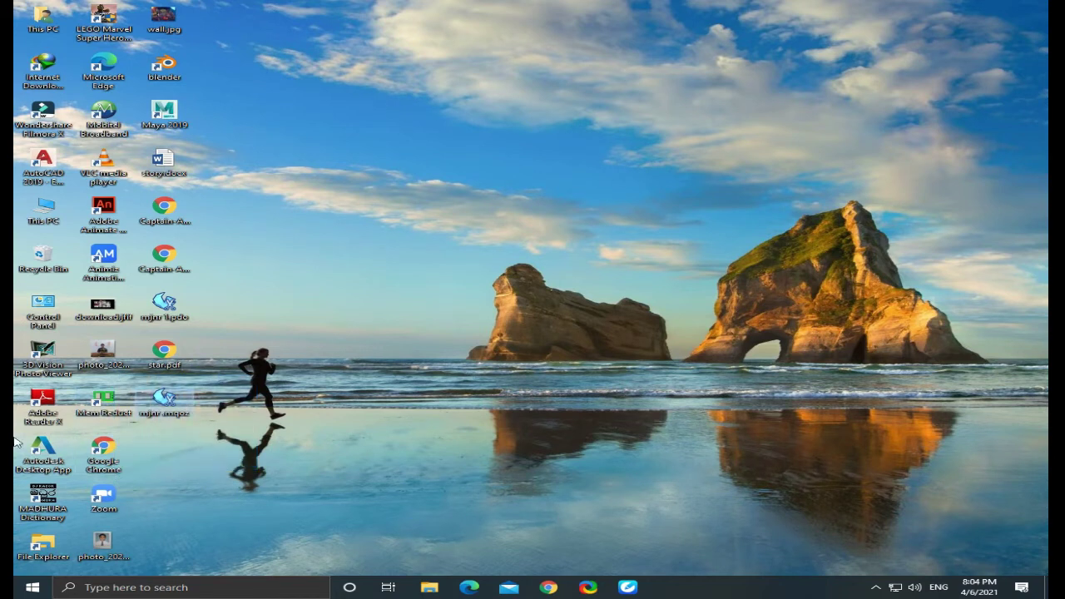
double_click(189, 407)
click(556, 270)
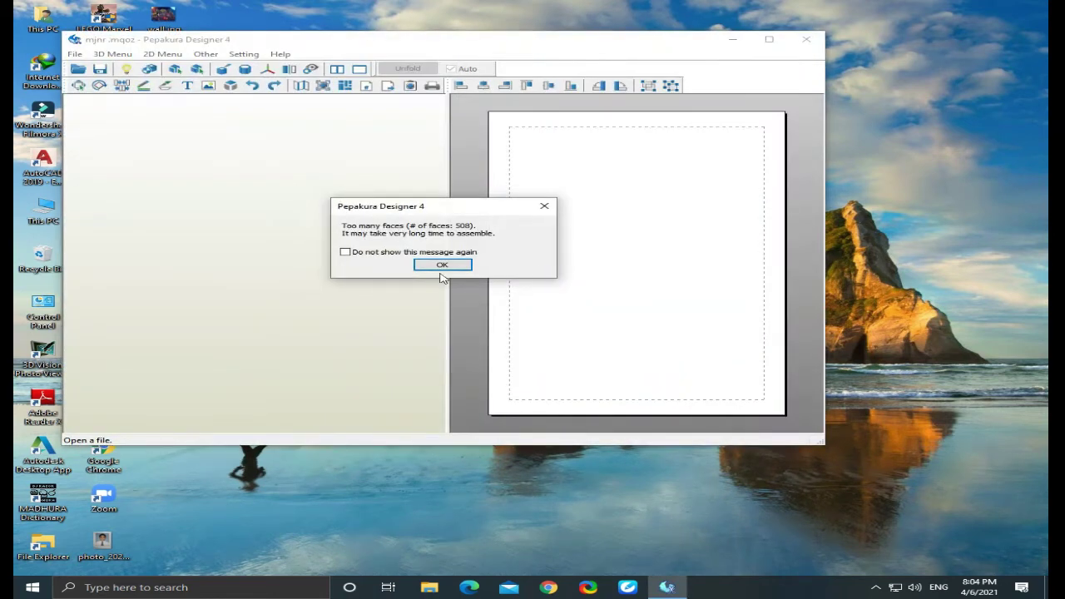
click(428, 264)
click(485, 270)
click(416, 204)
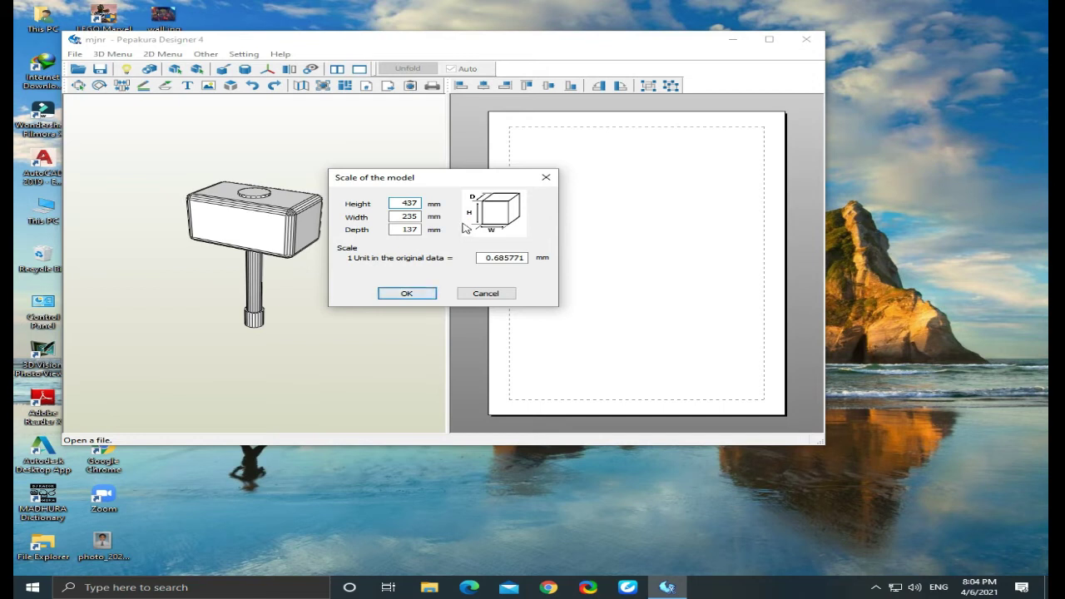
click(407, 293)
drag(328, 299, 349, 302)
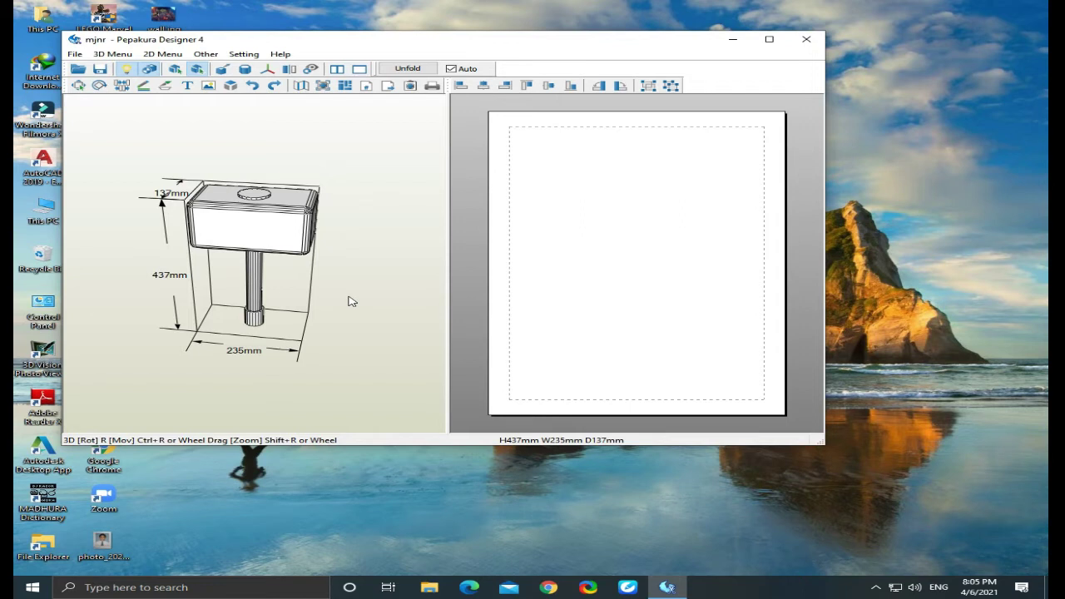
Step: Set the model's height to 400 mm and unfold it into a 2D pattern in a maximised window
click(244, 54)
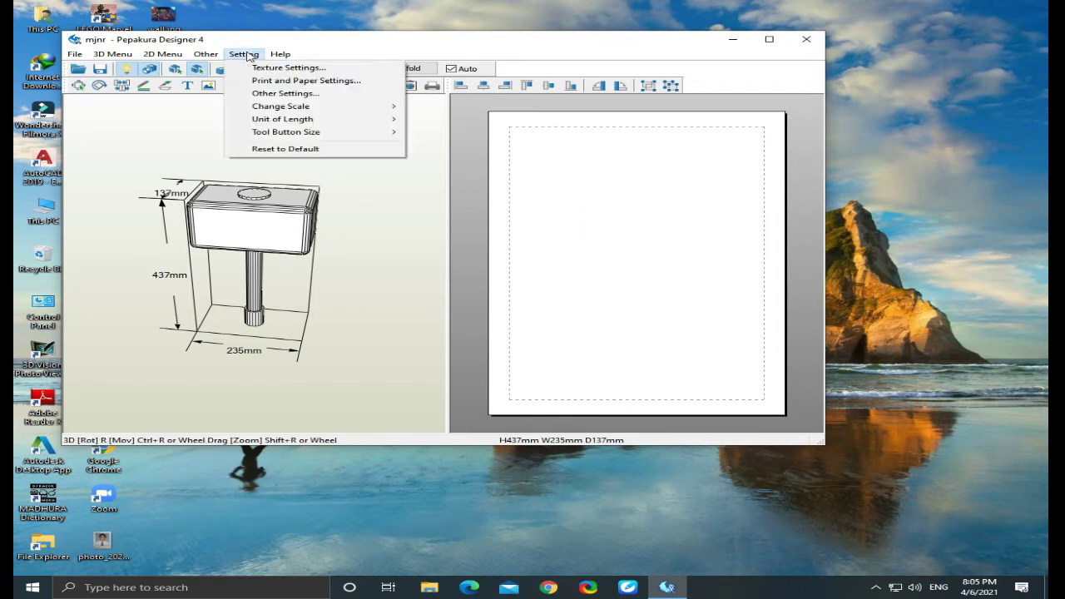
mouse_move(304, 107)
click(450, 106)
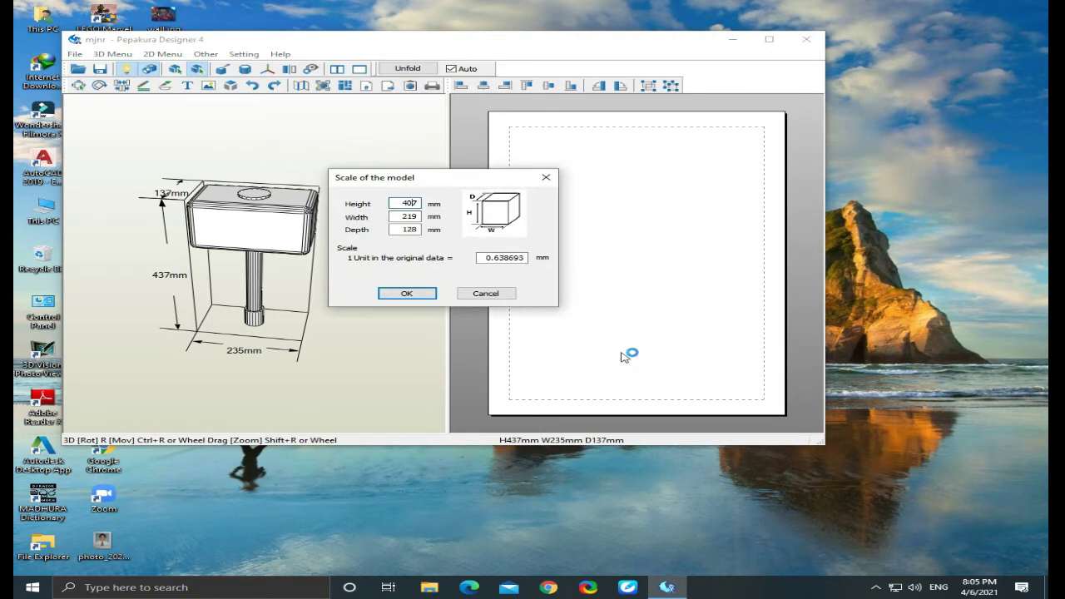
click(426, 296)
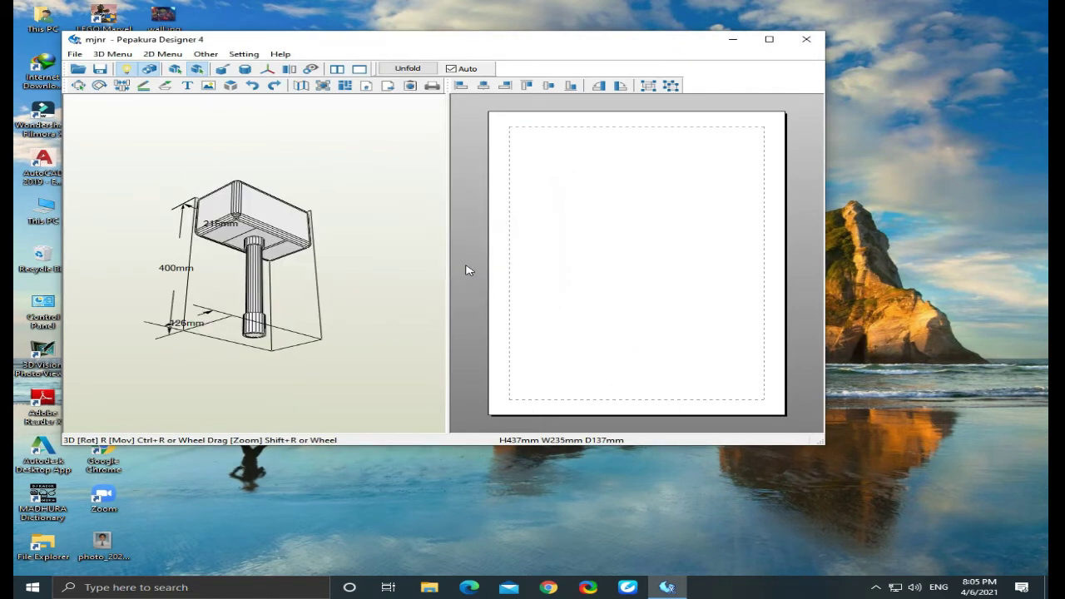
click(769, 39)
right_drag(441, 225, 594, 262)
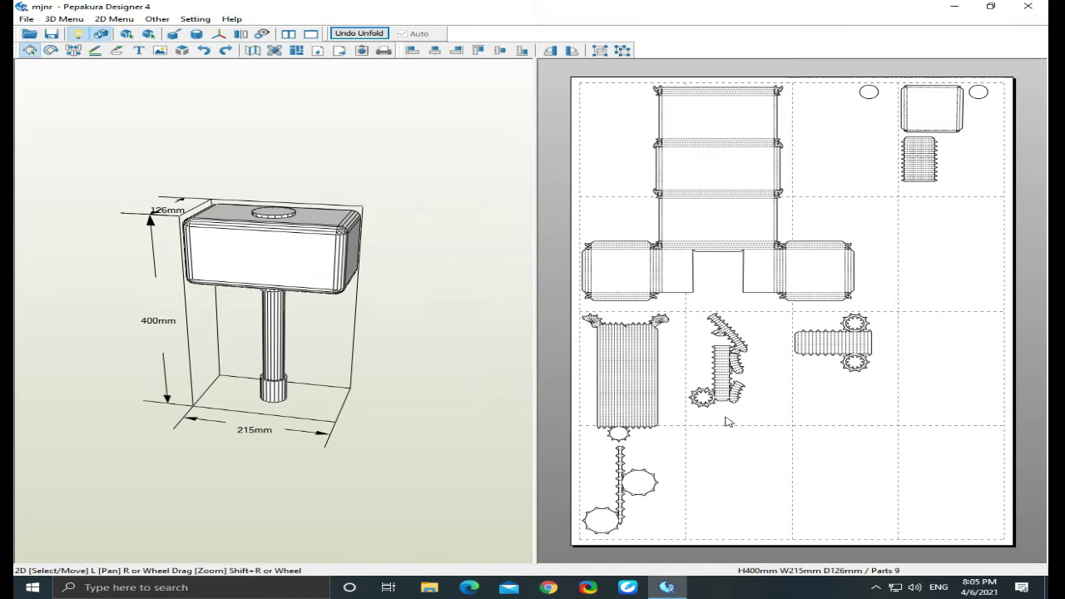
Step: Hide the flaps on all parts of the 2D pattern
click(613, 375)
click(157, 18)
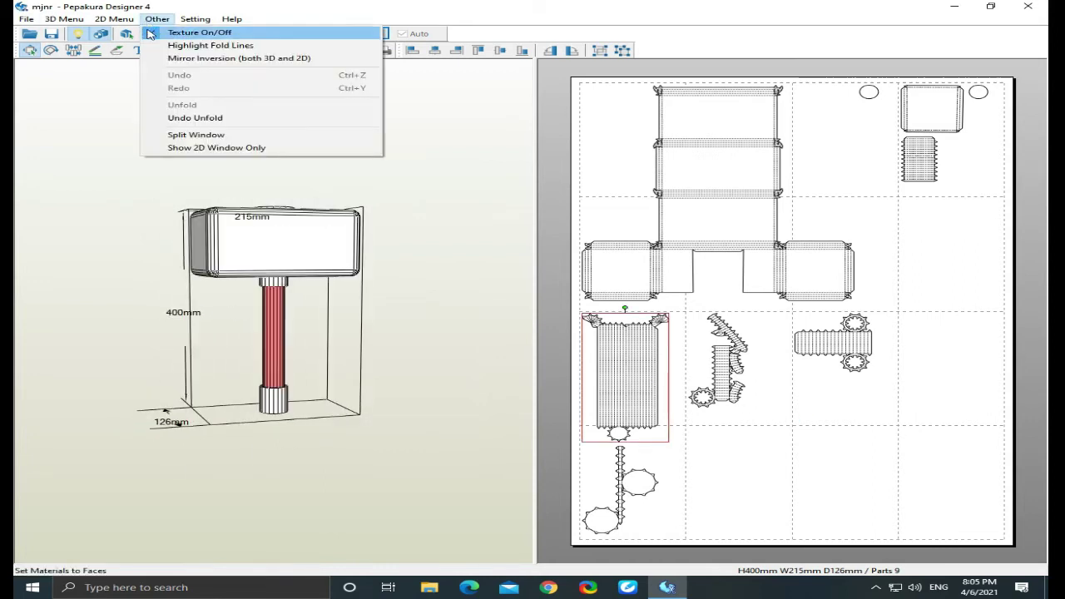
mouse_move(114, 18)
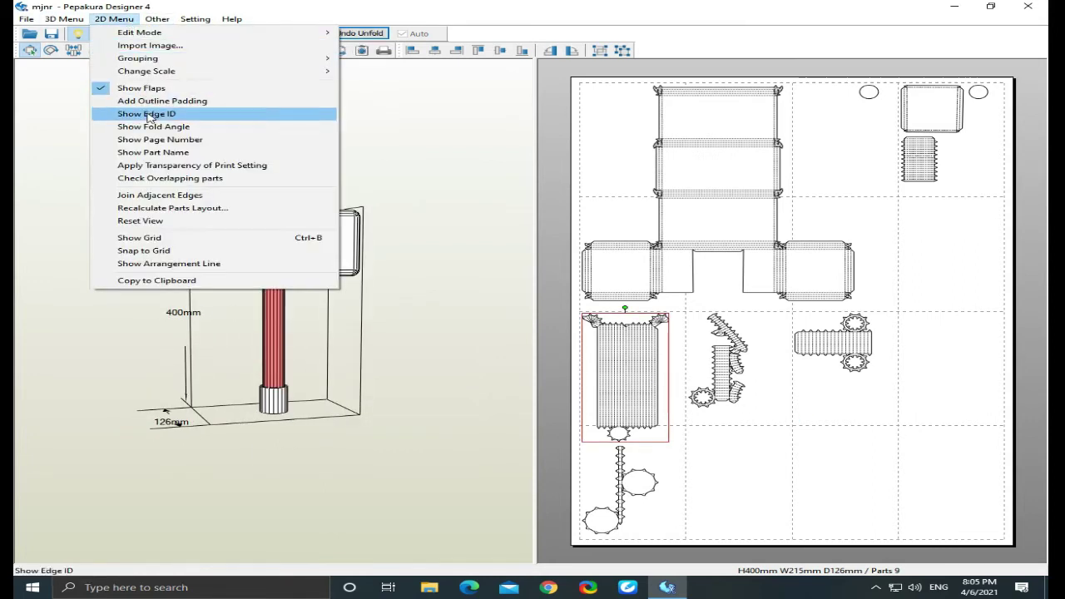
click(141, 88)
click(751, 348)
scroll(708, 309, up, 4)
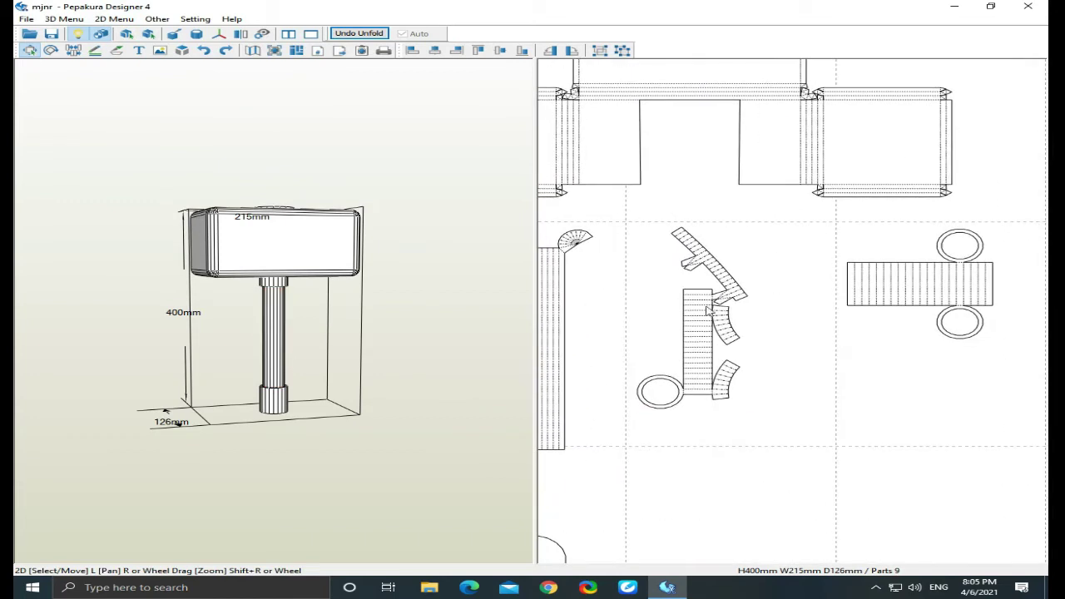
Step: Examine the unfolded tube parts and the hammer head's part in the pattern alongside the 3D model
click(708, 311)
scroll(708, 311, up, 2)
right_drag(320, 278, 387, 279)
scroll(645, 311, up, 2)
right_drag(645, 312, 732, 308)
scroll(732, 308, down, 1)
right_drag(350, 299, 333, 336)
scroll(584, 336, down, 2)
scroll(581, 331, down, 1)
right_drag(580, 331, 837, 526)
Step: Disjoin the small corner faces from the hammer head's unfolded part with Join/Disjoin Face
click(816, 316)
right_drag(515, 300, 430, 278)
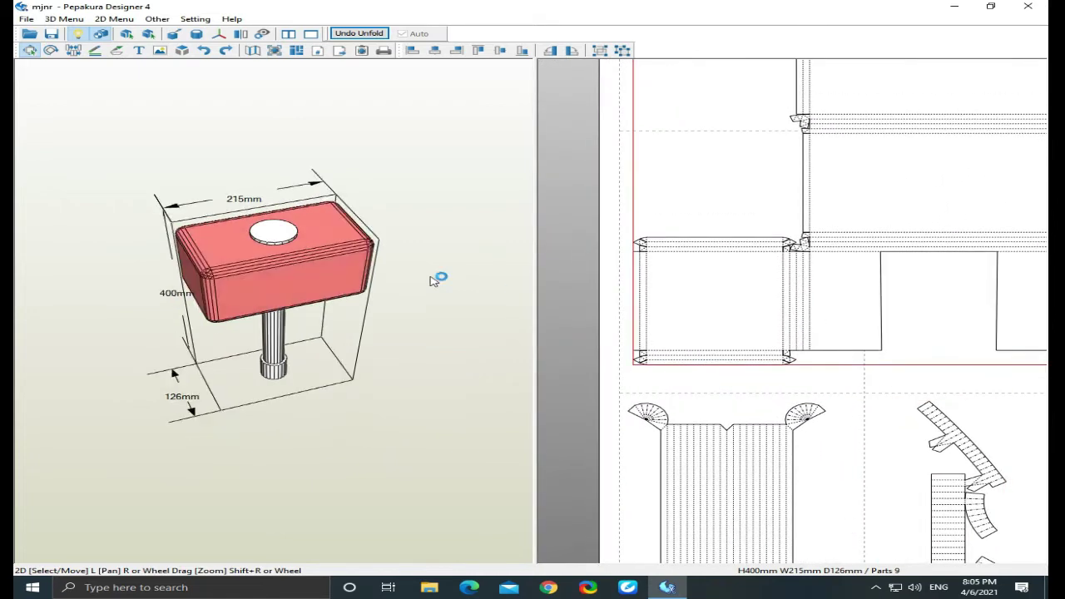
scroll(768, 274, up, 4)
right_click(574, 248)
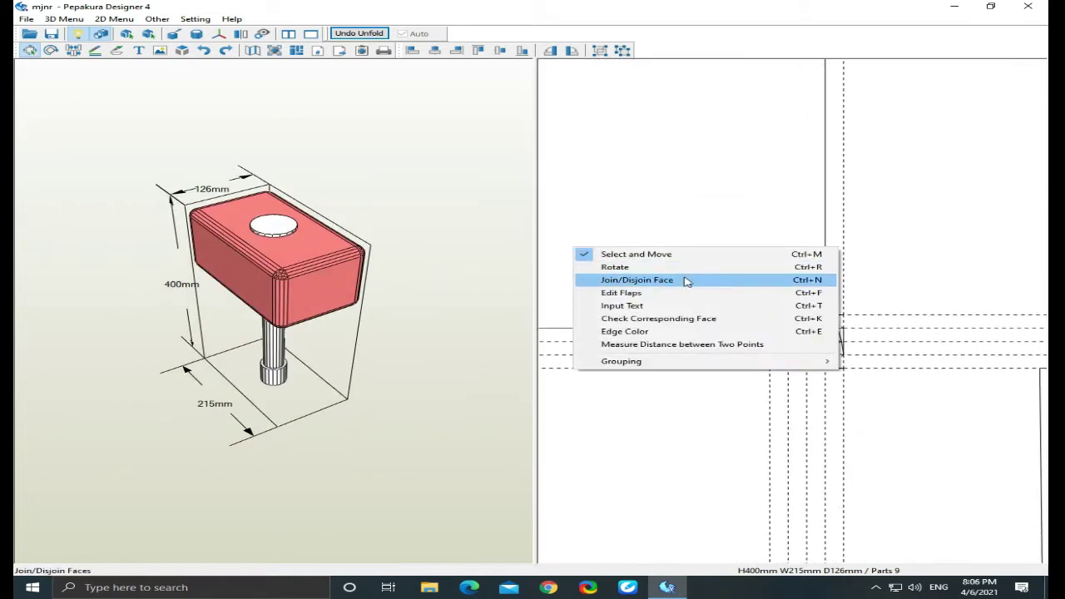
click(637, 280)
click(804, 371)
click(844, 374)
click(861, 335)
click(805, 349)
Step: Move the detached corner pieces clear of the hammer head's part with Select and Move
right_click(765, 321)
click(765, 326)
drag(741, 343, 766, 420)
drag(841, 381, 716, 317)
middle_drag(817, 363, 787, 310)
click(687, 310)
drag(791, 322, 725, 285)
click(799, 282)
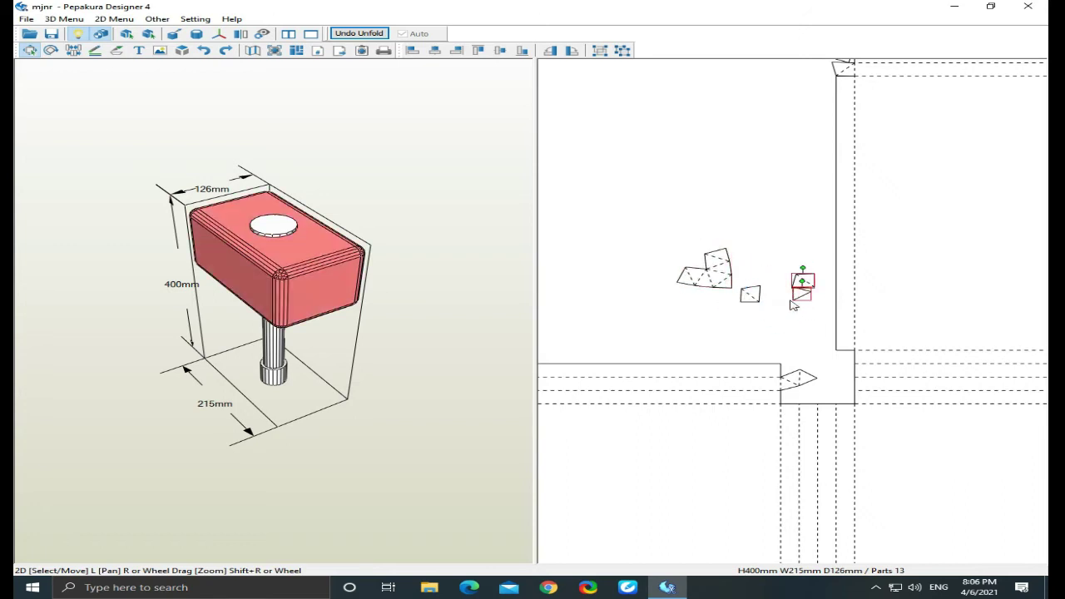
drag(805, 279, 552, 250)
click(804, 305)
drag(750, 294, 649, 281)
Step: Disjoin the remaining small piece at the same corner and move it away from the hammer head's part
right_click(649, 281)
click(672, 316)
click(785, 376)
drag(808, 375, 344, 186)
Step: Select the square part from the hammer head's underside and start Join/Disjoin Face for its edges
scroll(691, 248, down, 3)
middle_drag(727, 252, 699, 368)
scroll(649, 305, down, 1)
scroll(649, 305, up, 3)
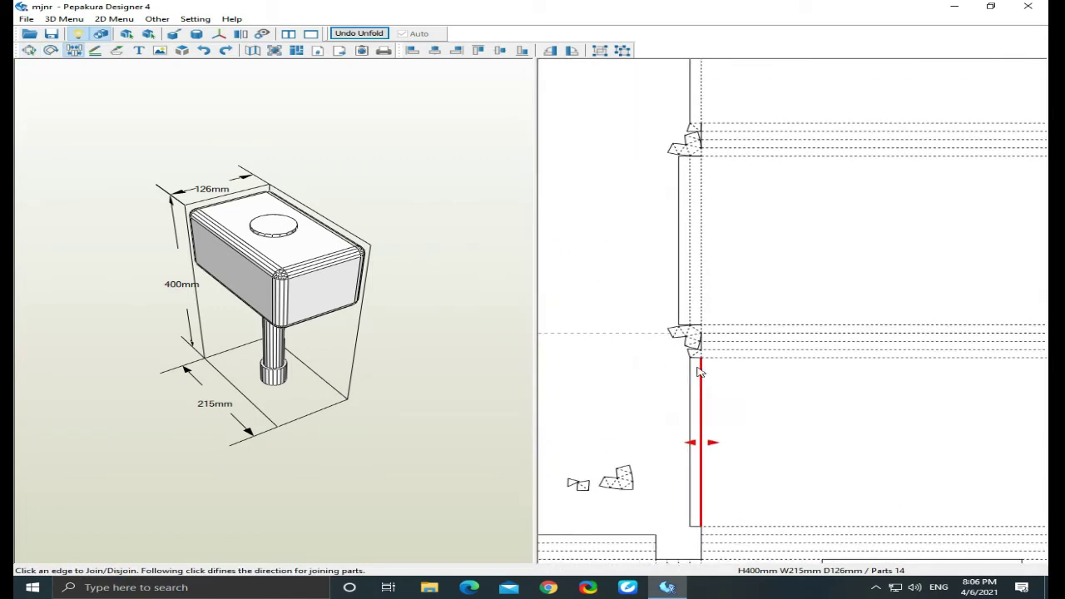
right_click(638, 357)
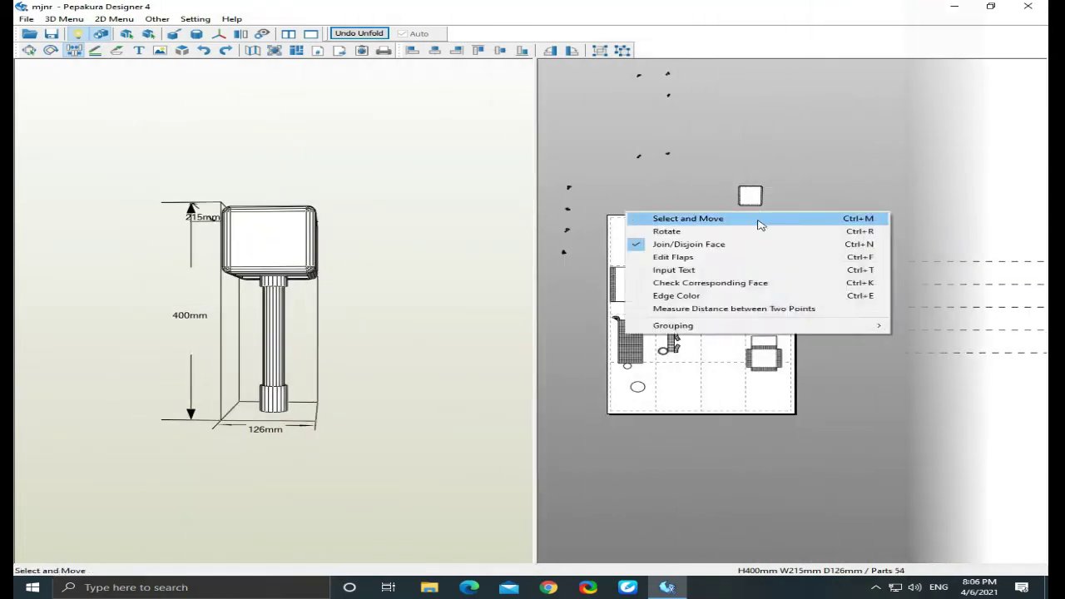
click(758, 221)
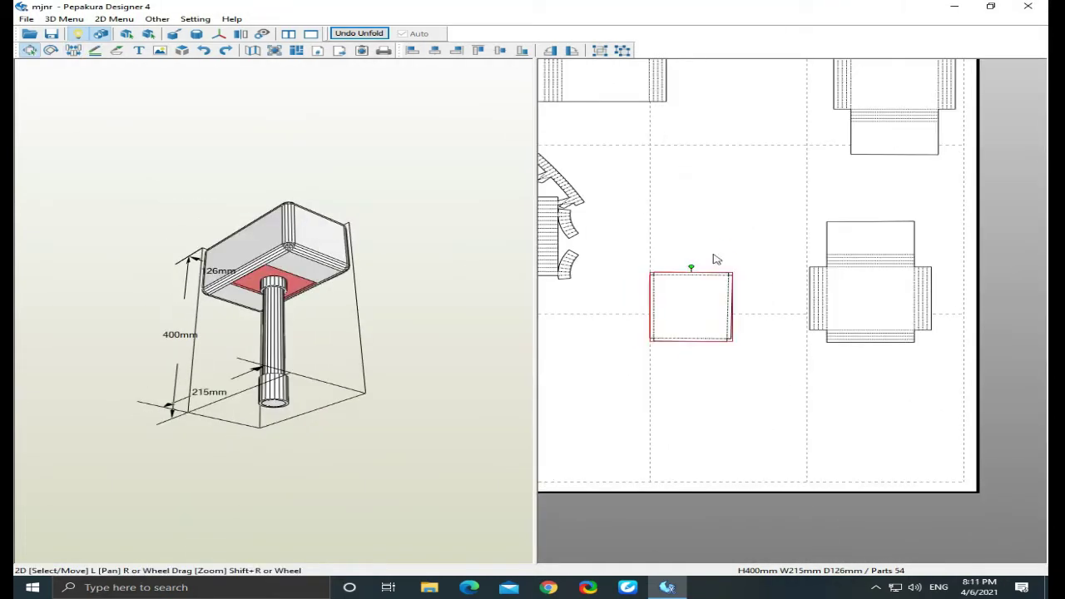
right_click(582, 254)
click(646, 310)
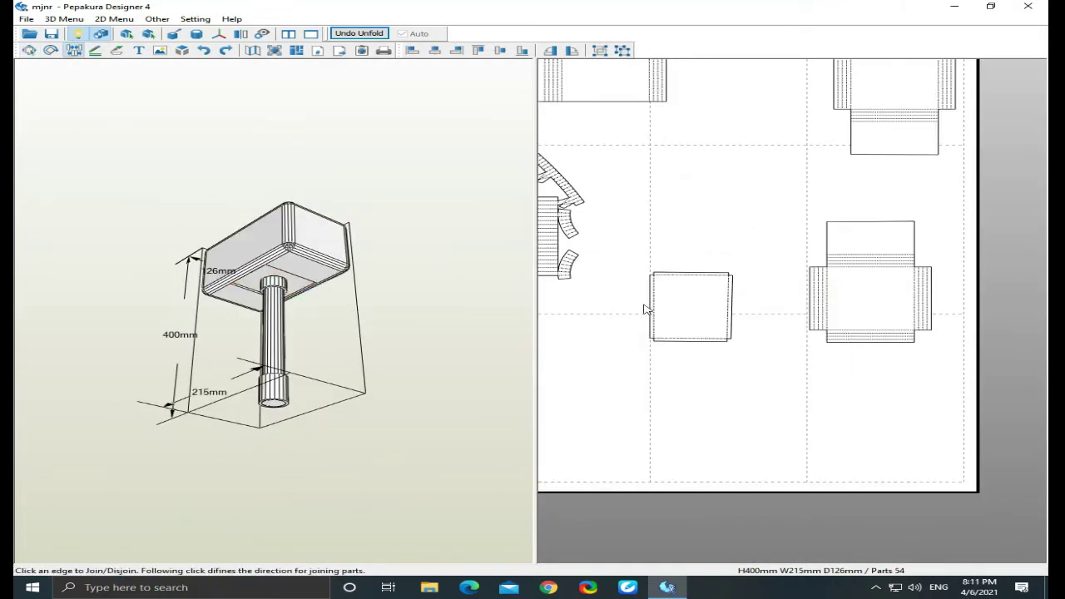